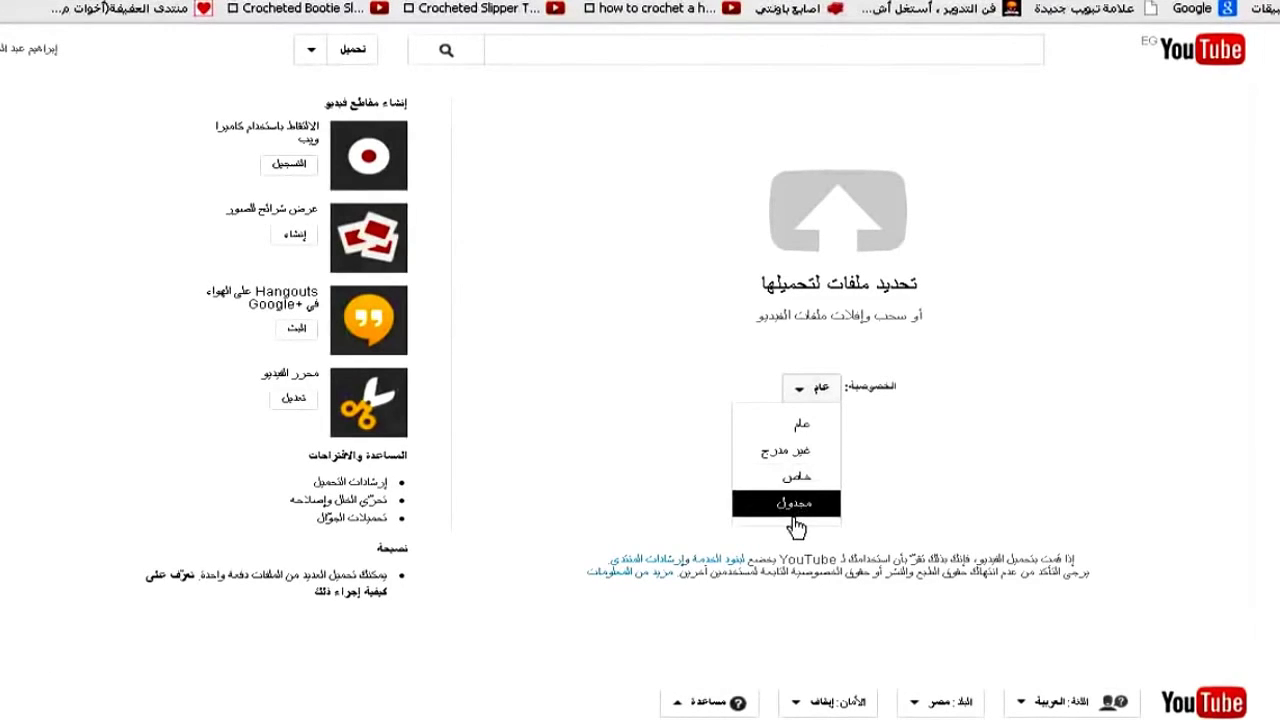
Set the upload privacy to مجدول (Scheduled) and upload the video file شرح طريقة عمل ايميل على جيميل from the desktop
left_click(797, 503)
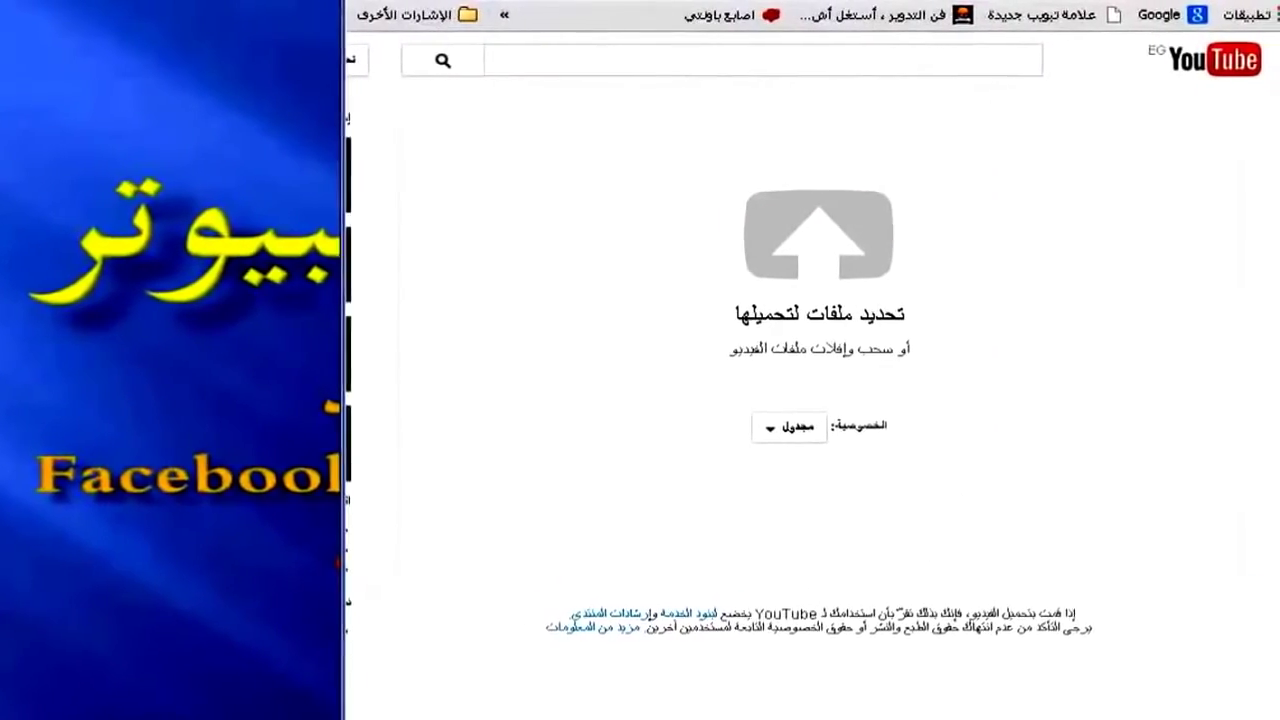
left_click_drag(623, 363, 812, 220)
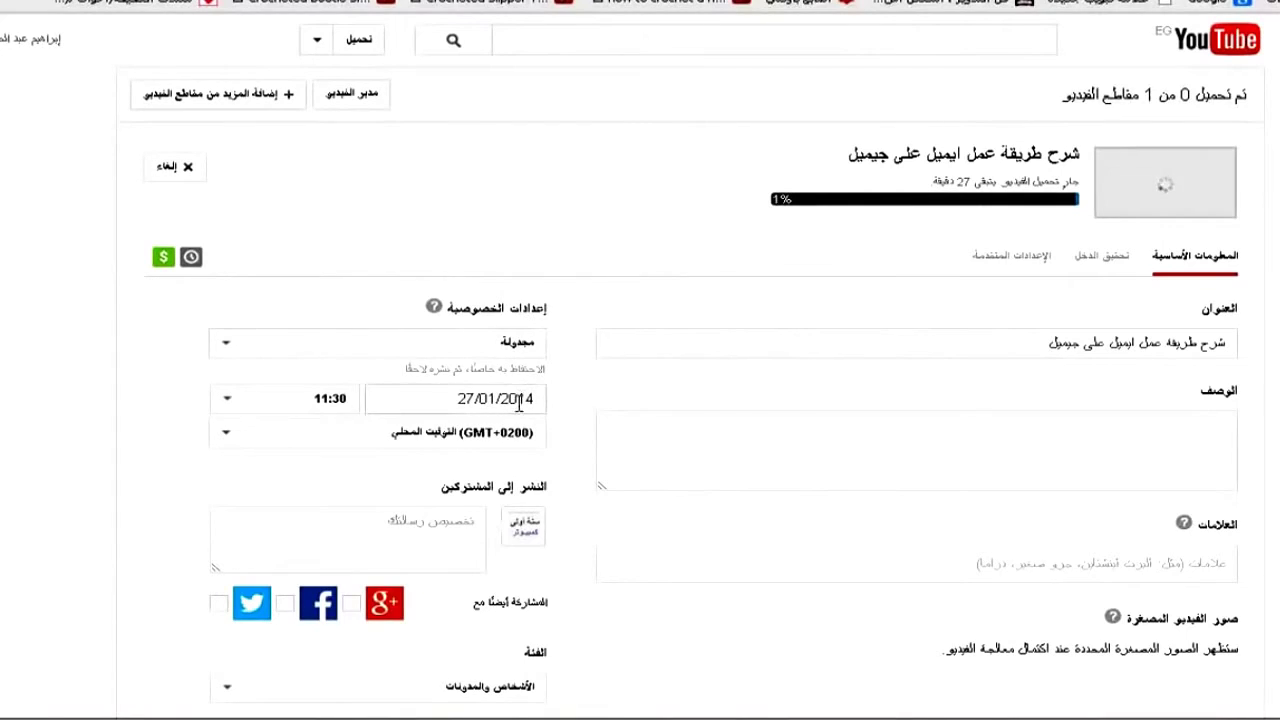
Examine the calendar dates and times offered for the video's scheduled publication
left_click(516, 402)
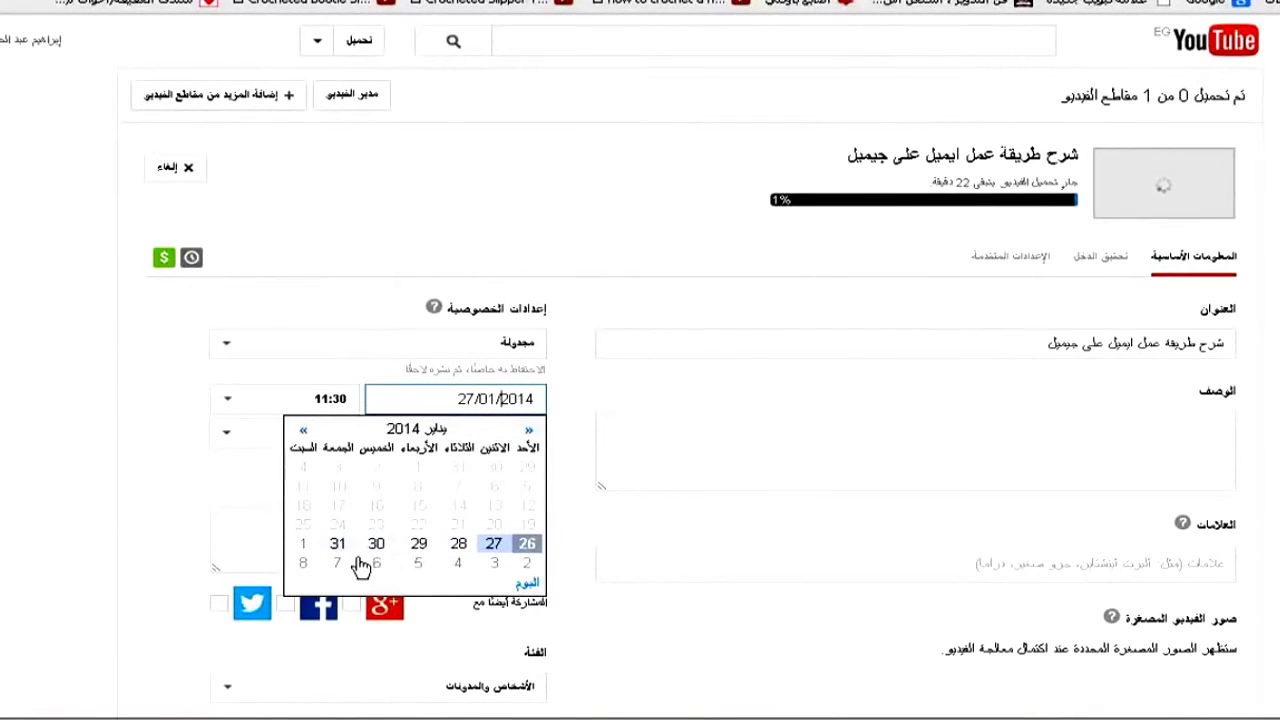
left_click(337, 300)
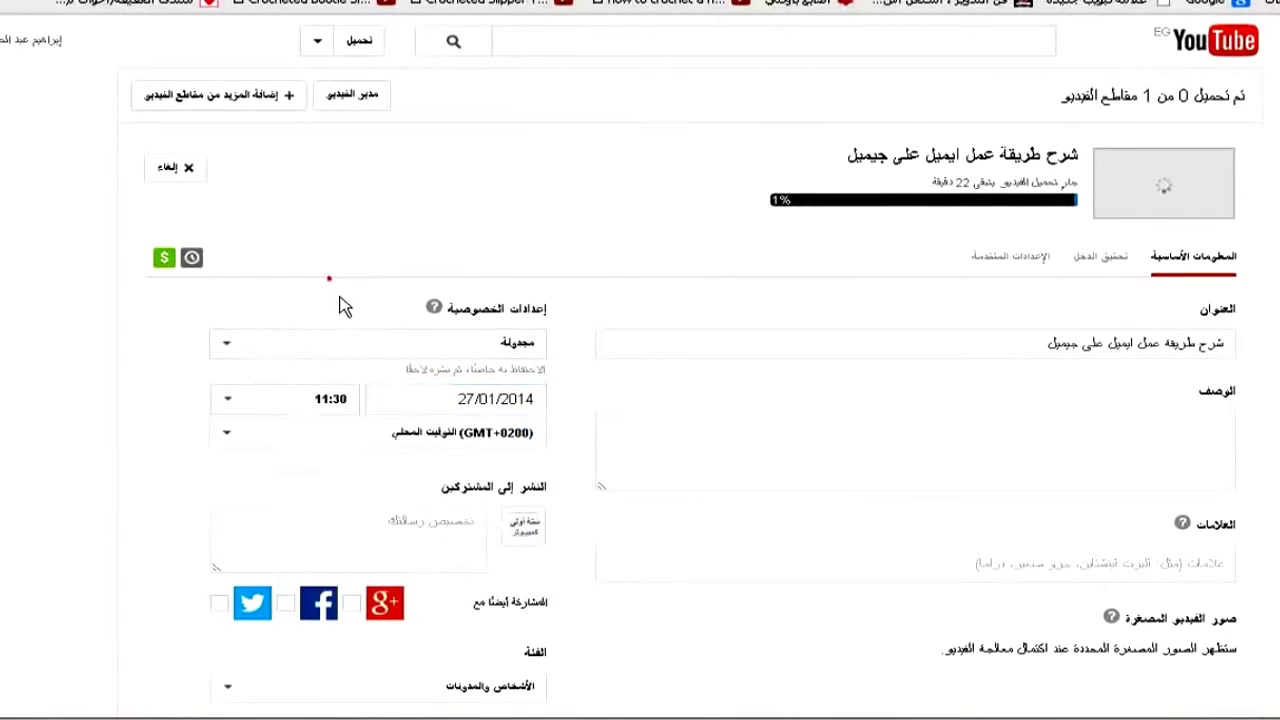
left_click(314, 410)
left_click(348, 378)
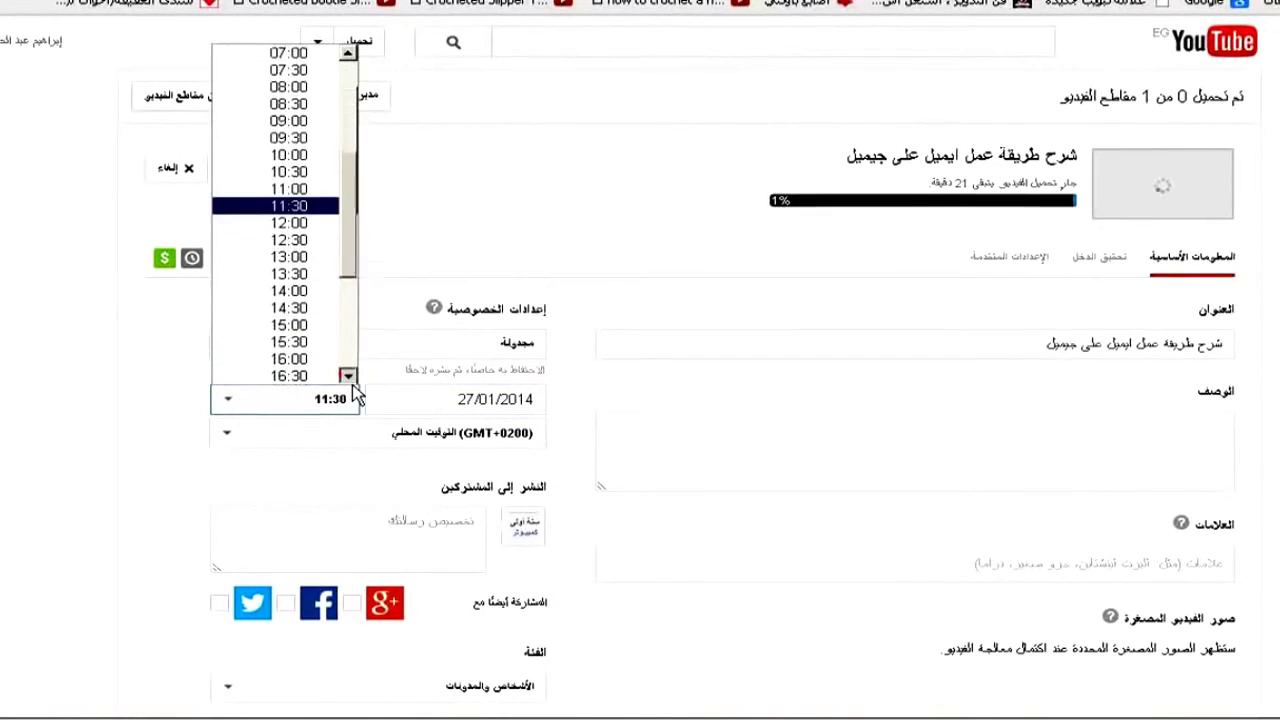
left_click(348, 376)
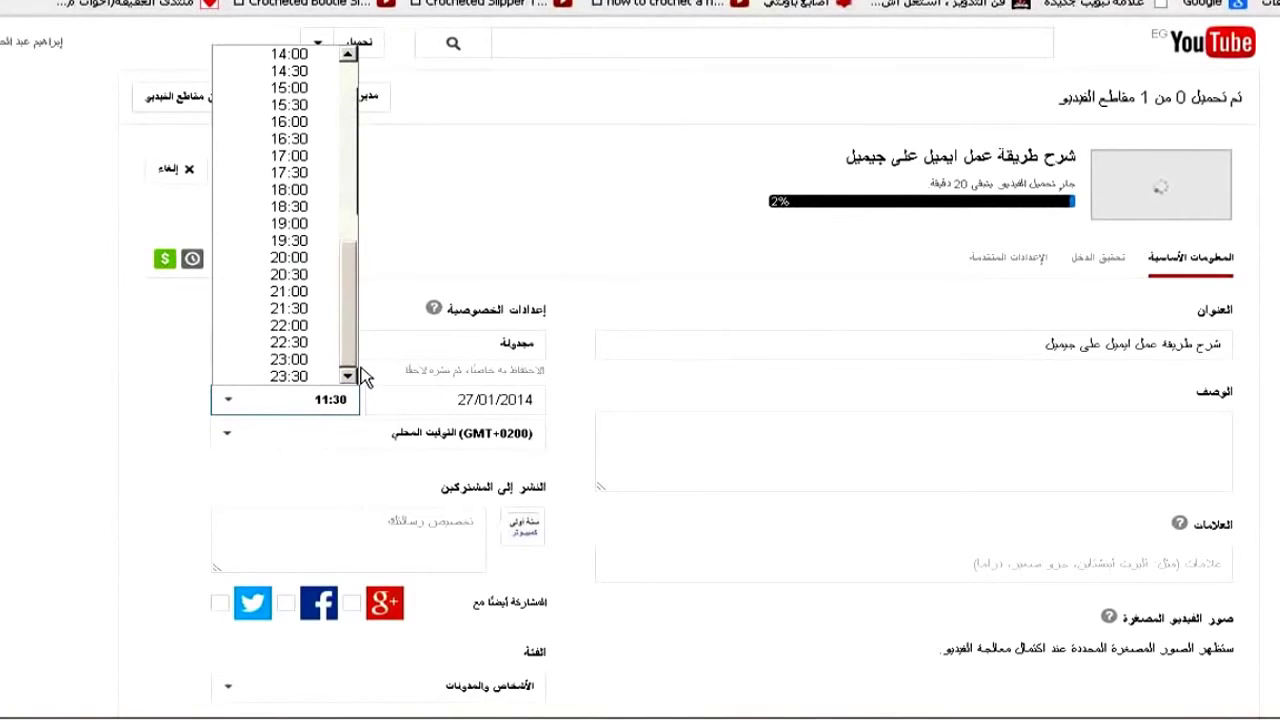
scroll(350, 345, "up", 2)
left_click_drag(362, 333, 437, 266)
key("Up")
key("Up")
key("Up")
key("Up")
key("Up")
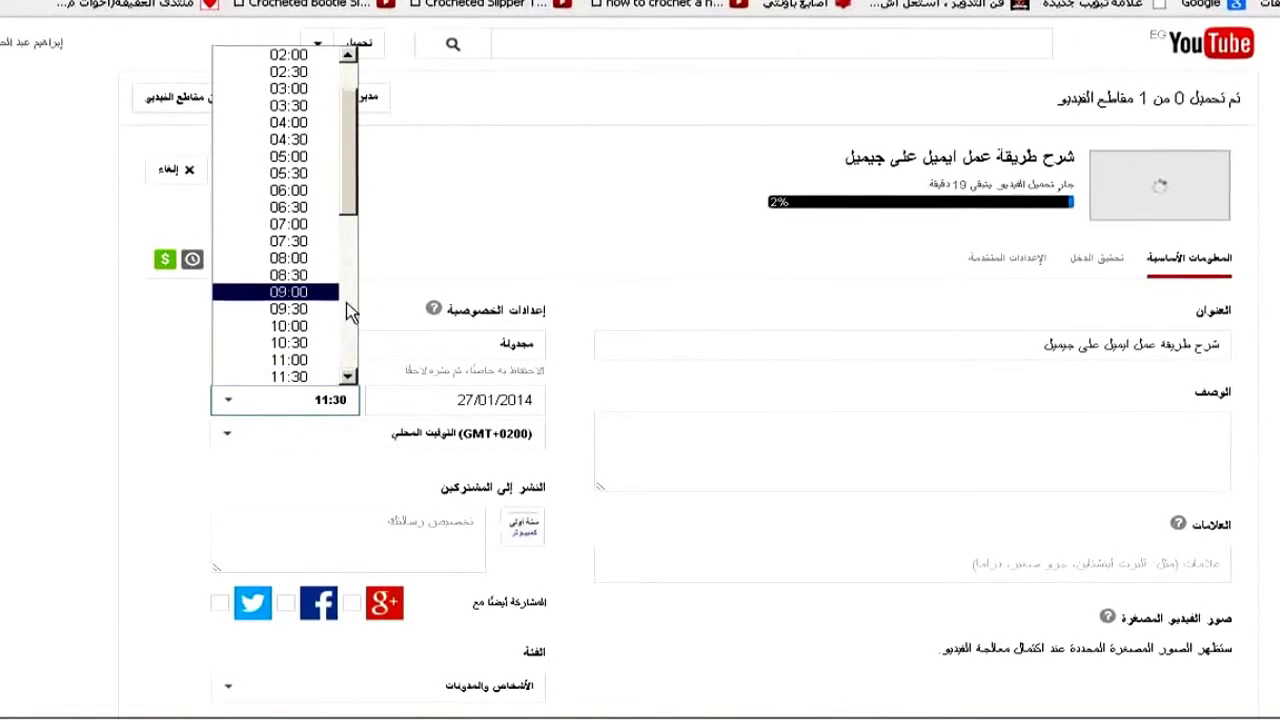
key("Down")
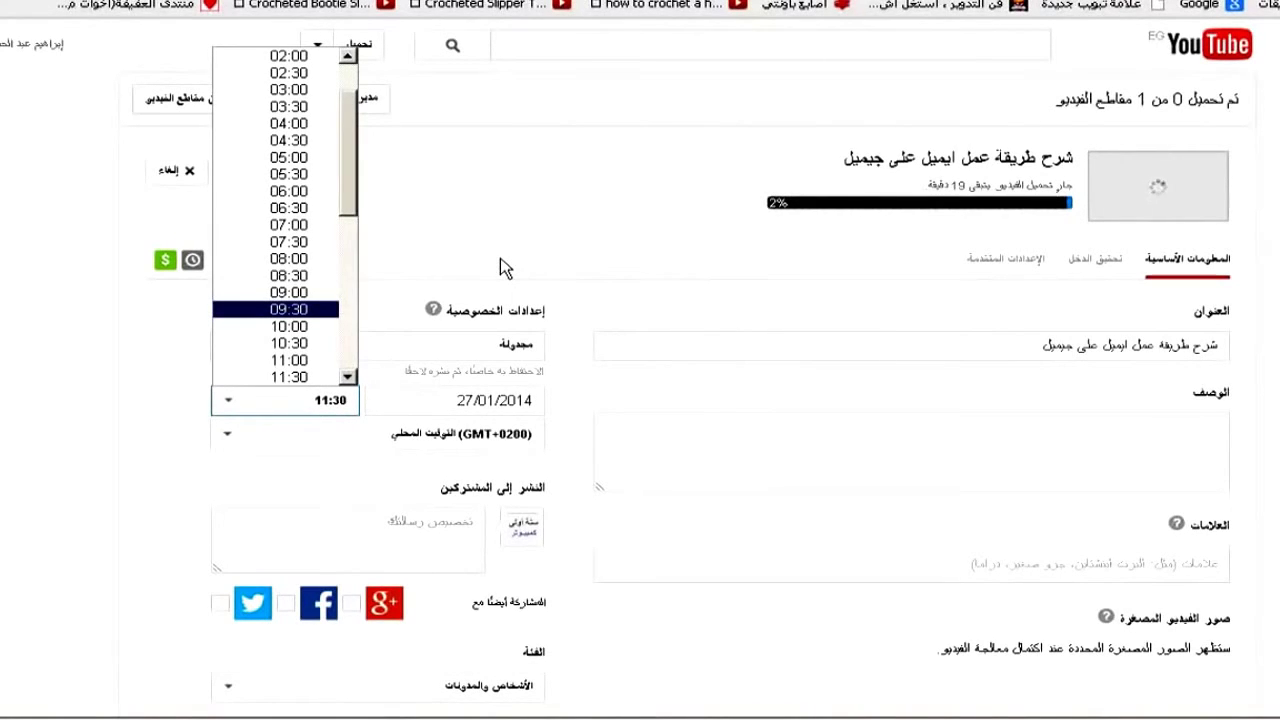
left_click(538, 405)
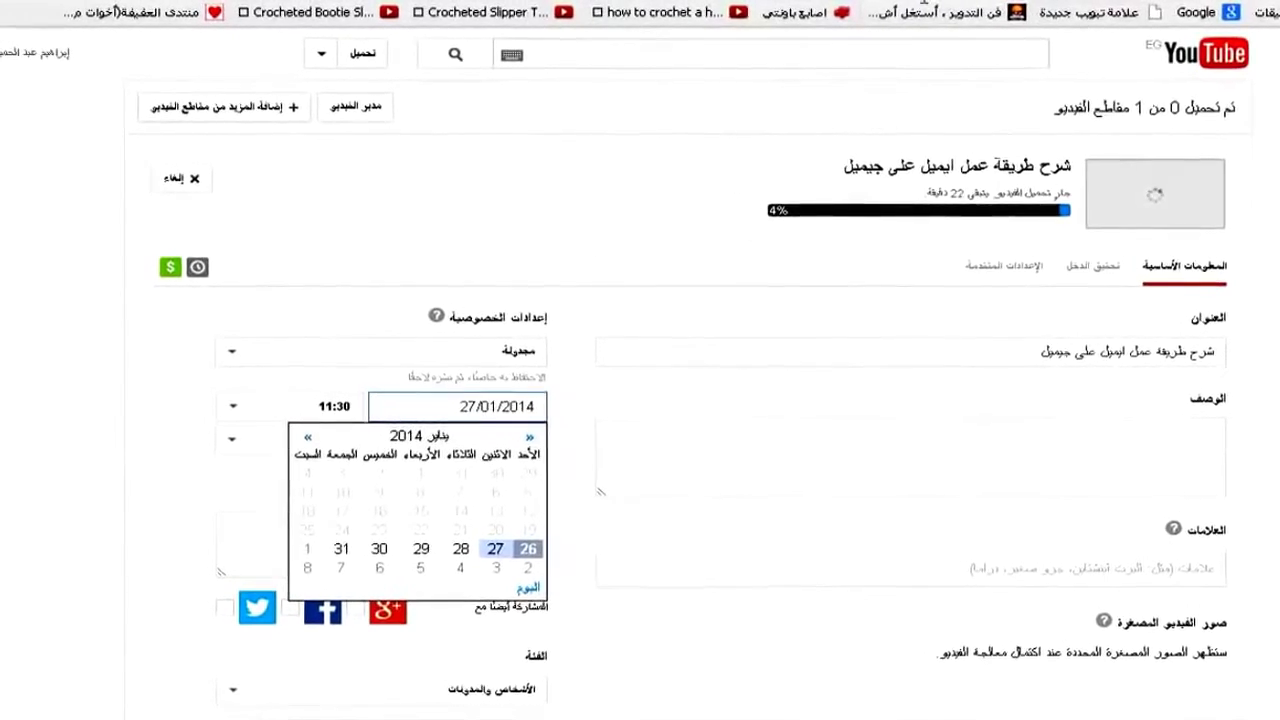
key("F5")
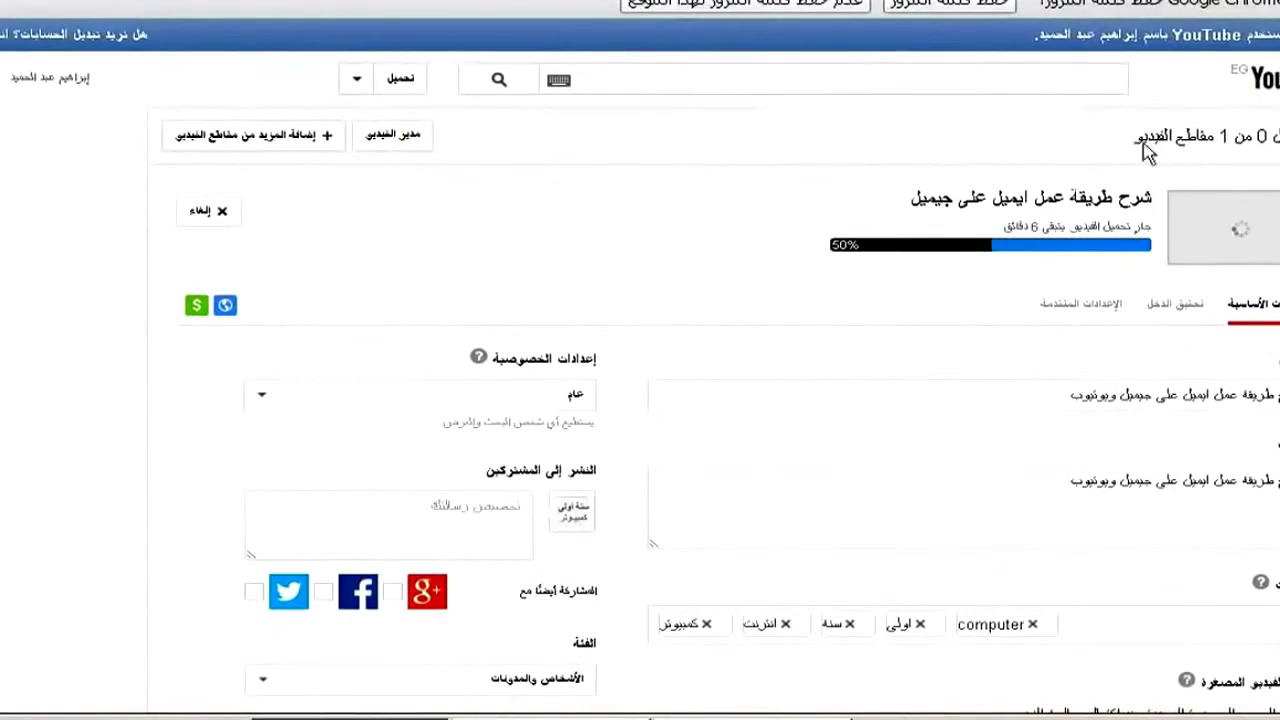
Check the privacy options of the uploading video and keep عام (Public) selected
left_click(512, 400)
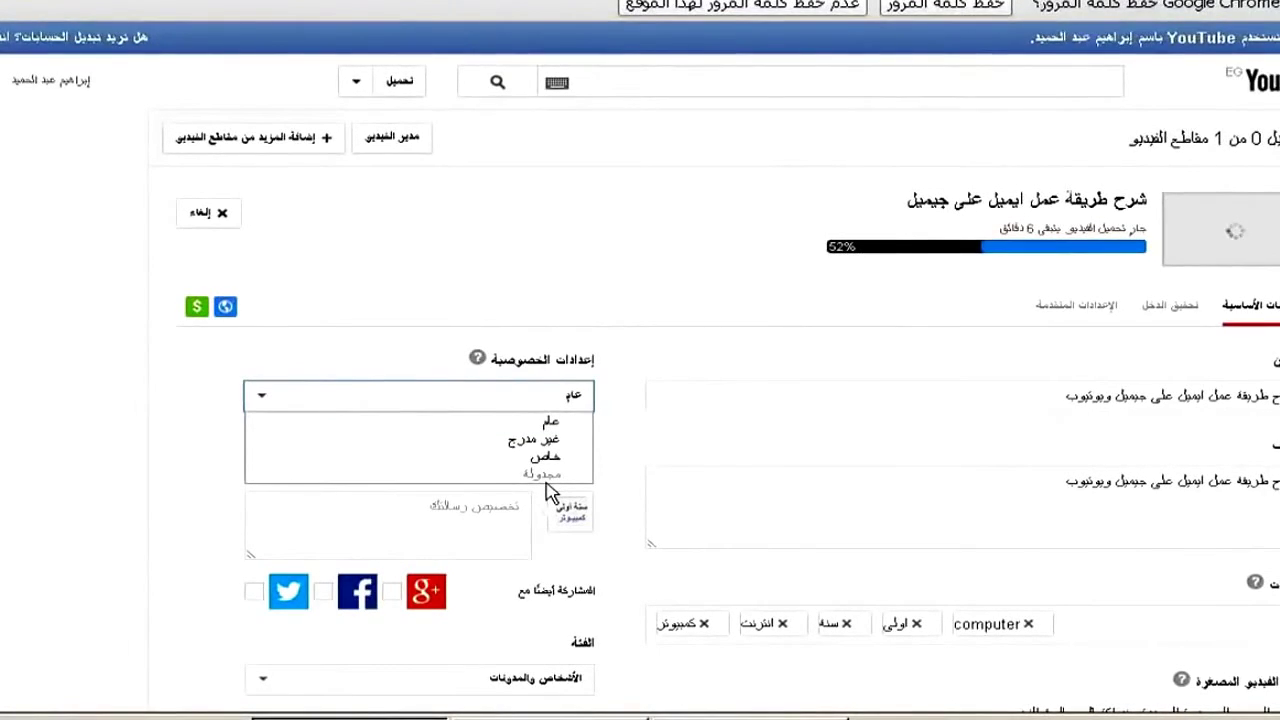
left_click(400, 100)
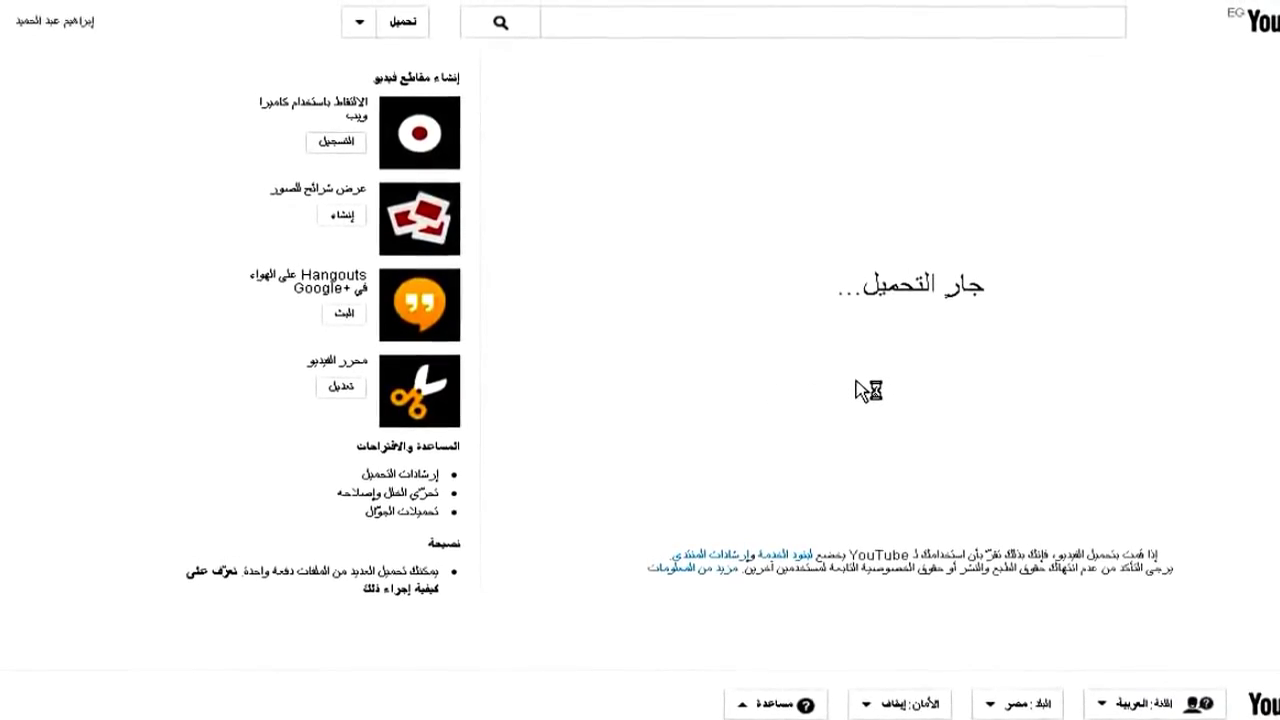
left_click(892, 398)
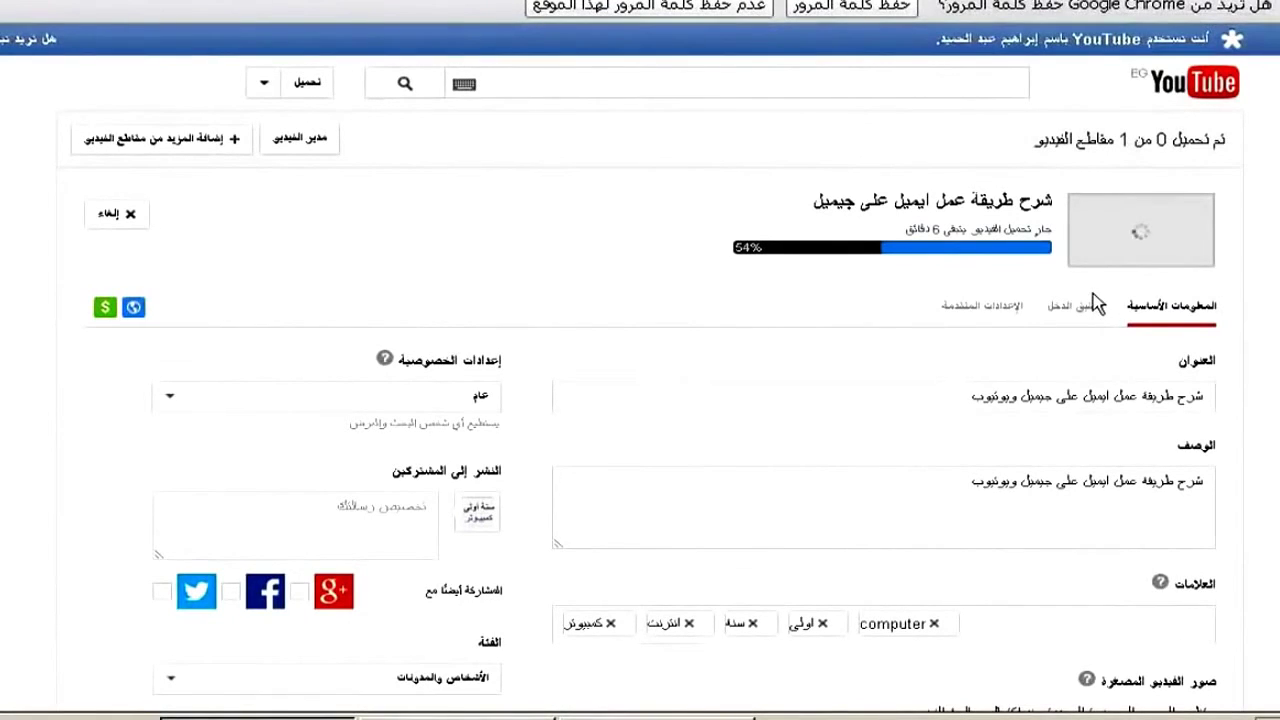
left_click(374, 405)
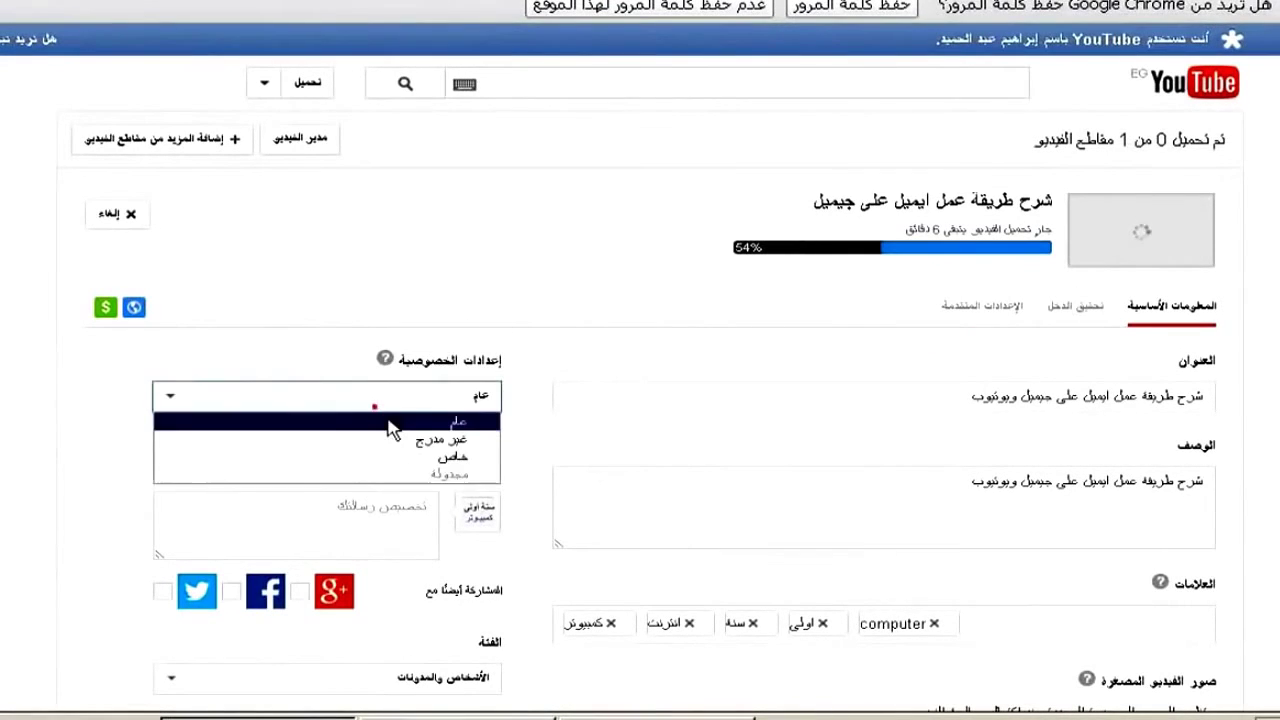
left_click(390, 426)
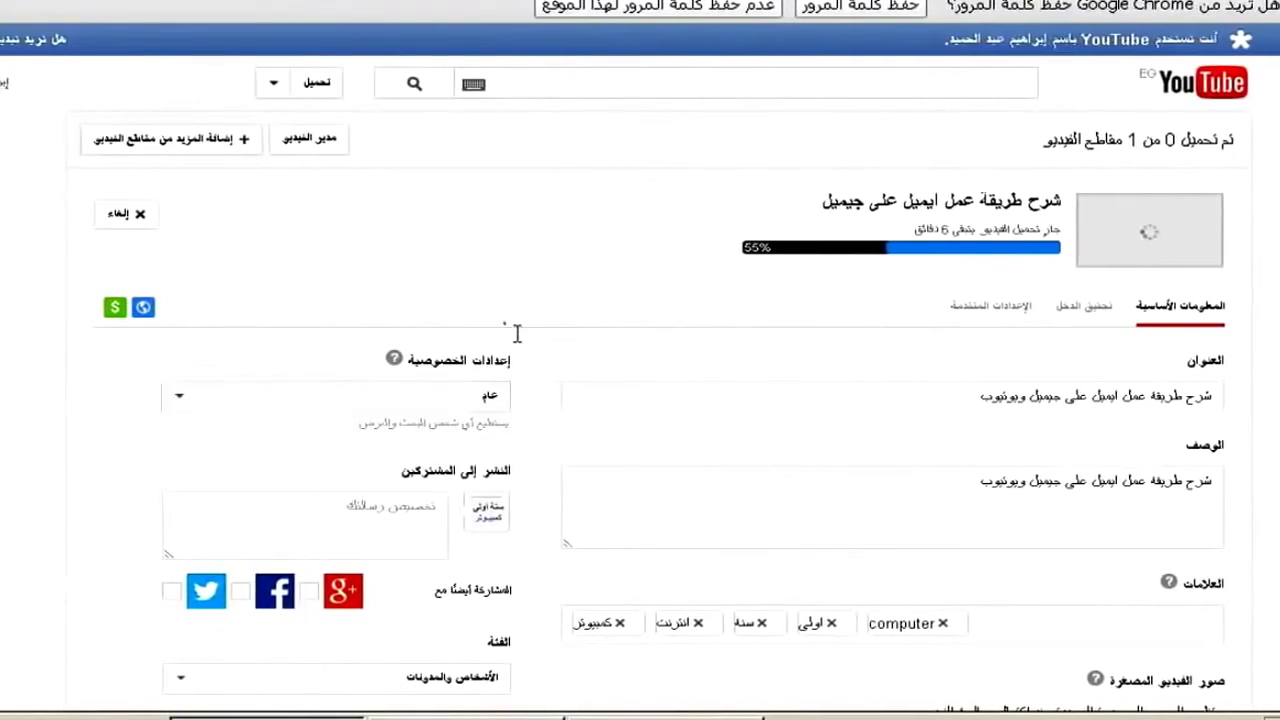
Examine the النشر إلى المشتركين (share with subscribers) section and place the cursor in its message field
scroll(523, 349, "down", 5)
scroll(514, 380, "up", 3)
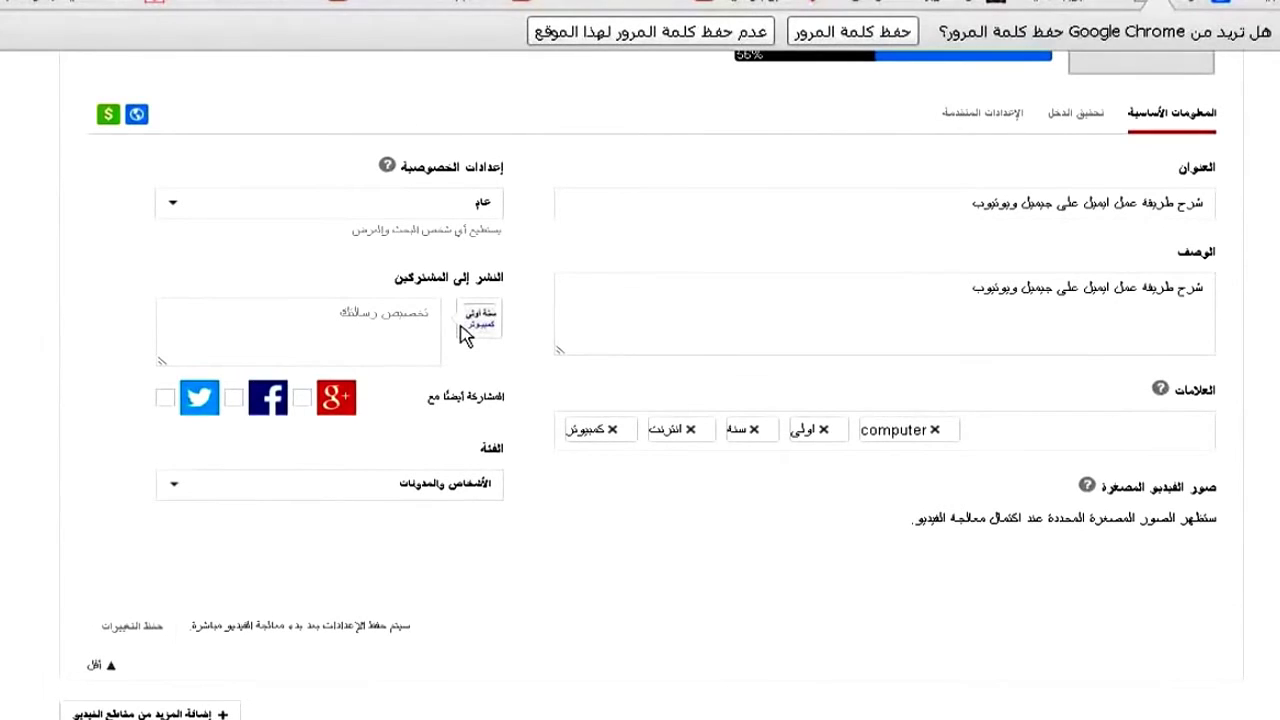
left_click_drag(360, 280, 506, 274)
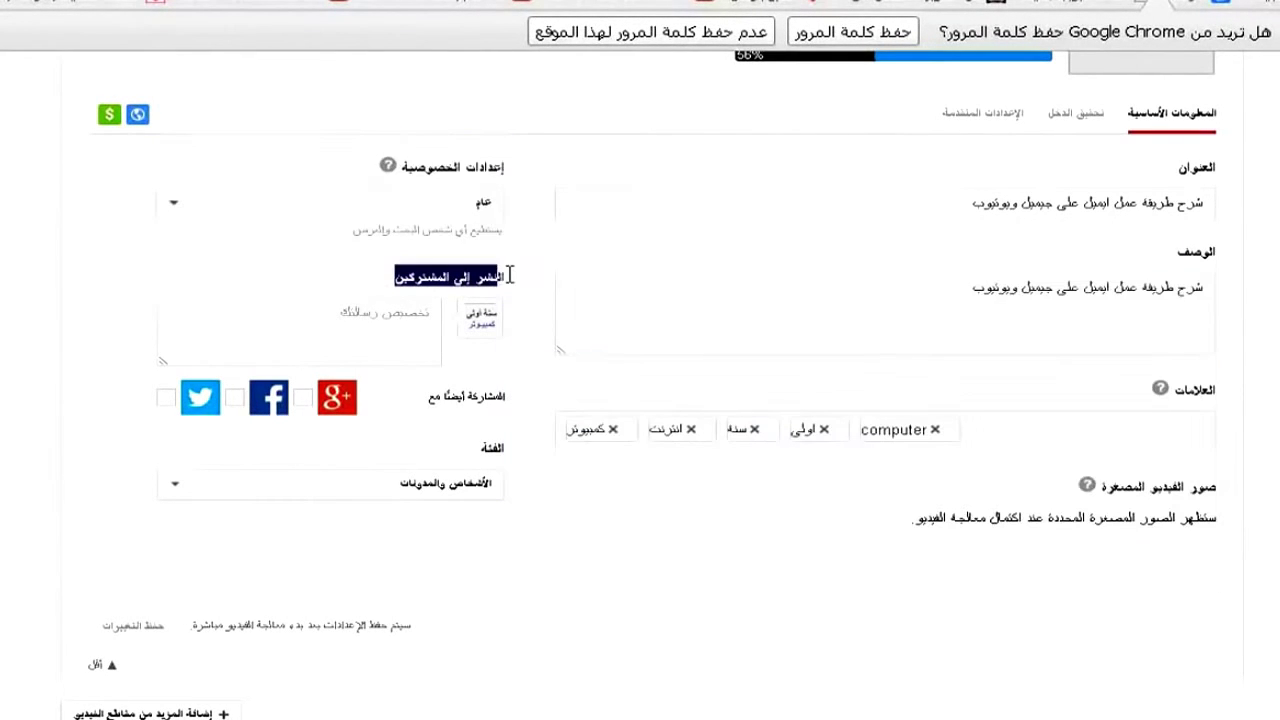
left_click(346, 334)
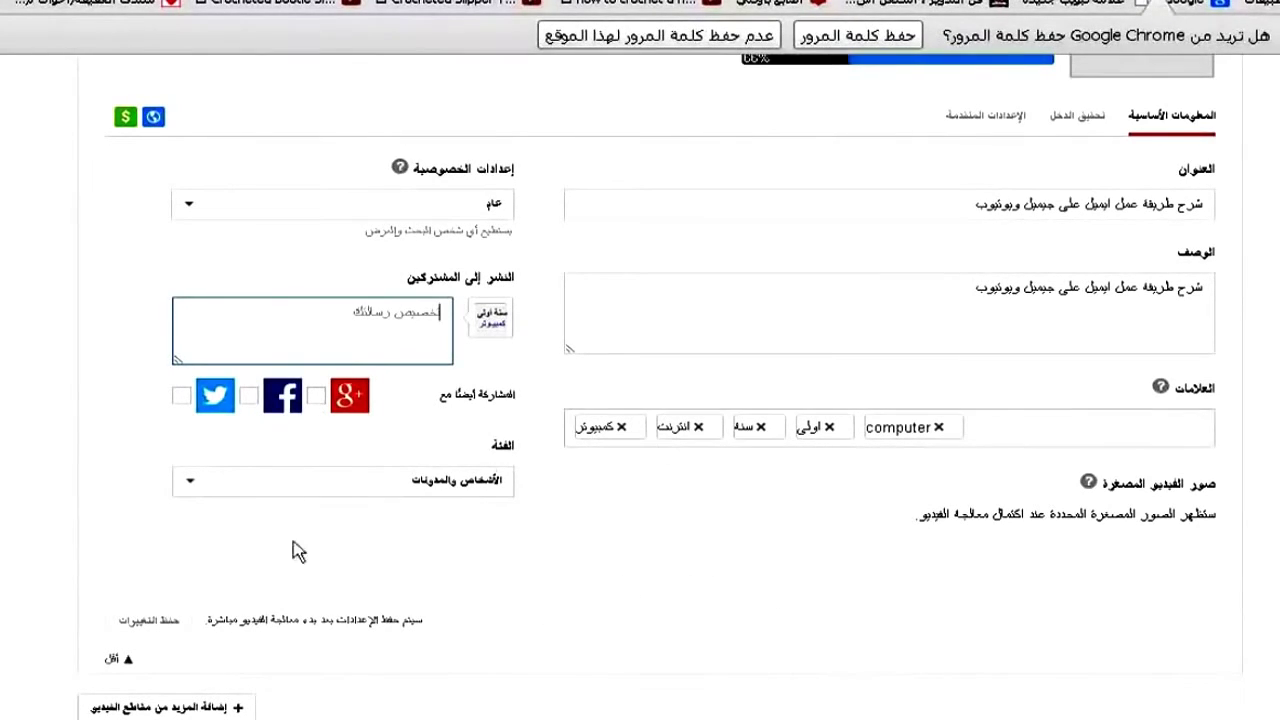
Review the category choices offered for the video and leave the selection as it is
left_click(500, 490)
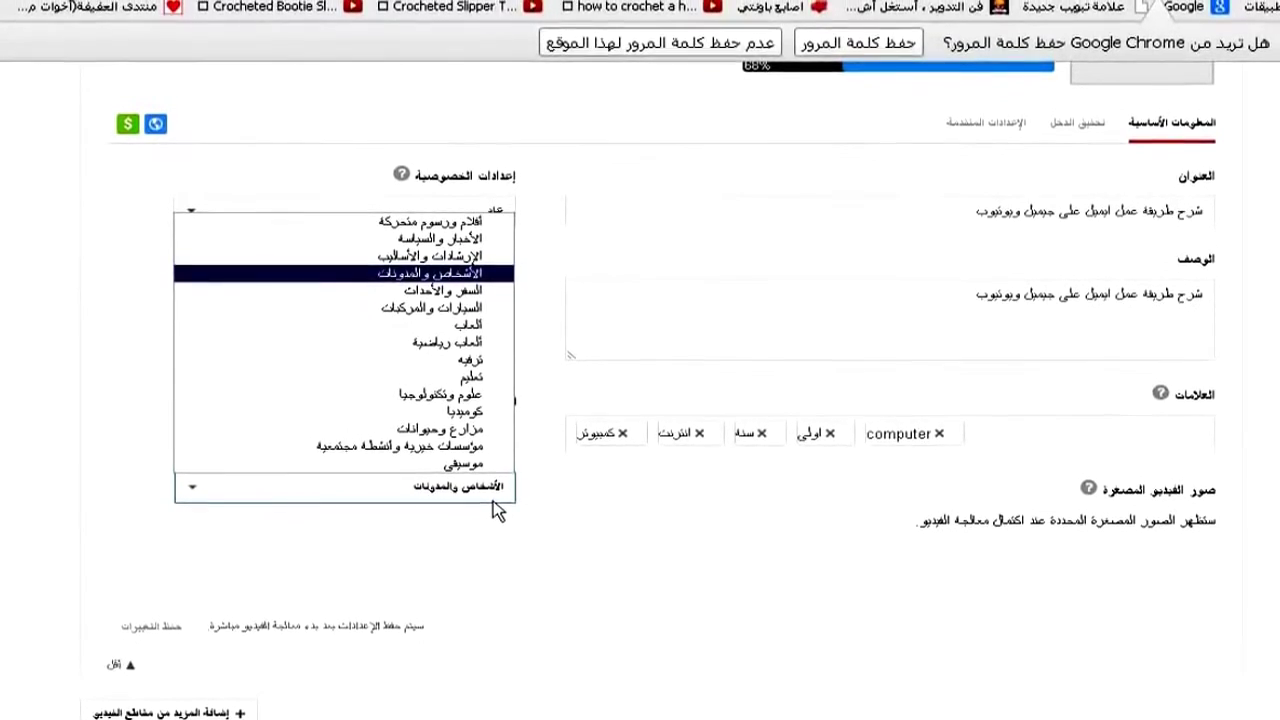
left_click(614, 551)
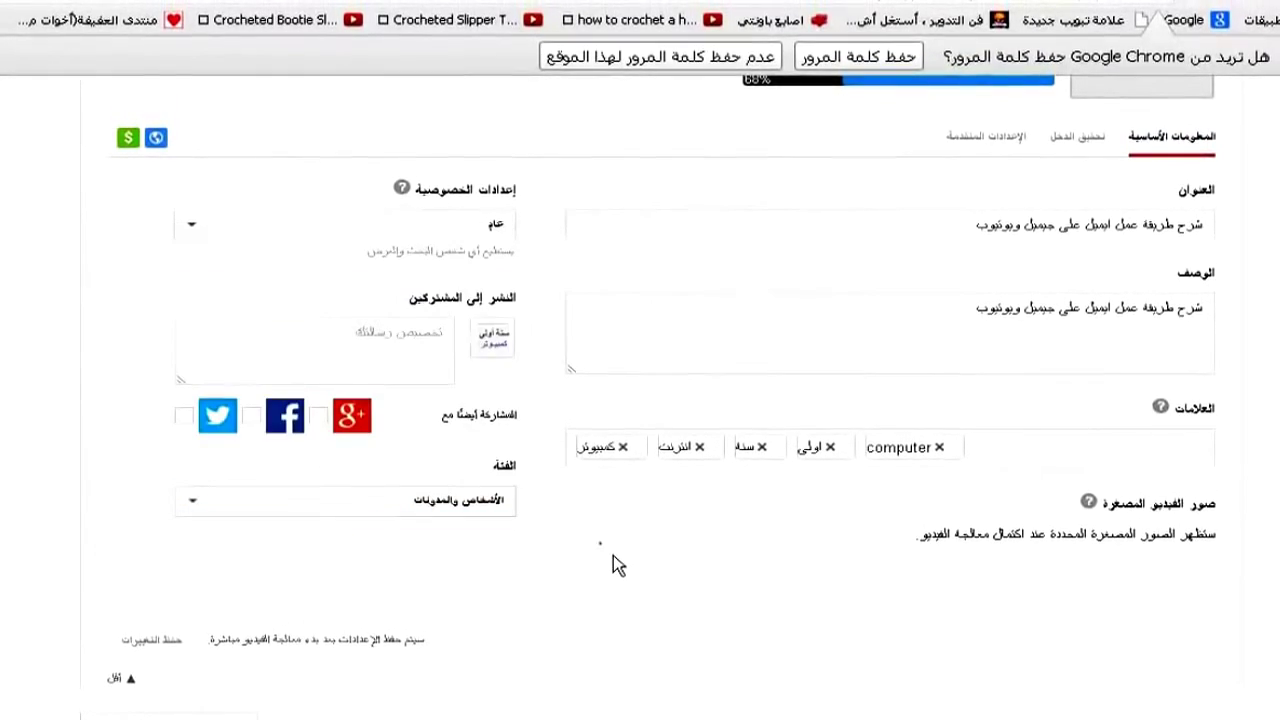
scroll(808, 523, "up", 2)
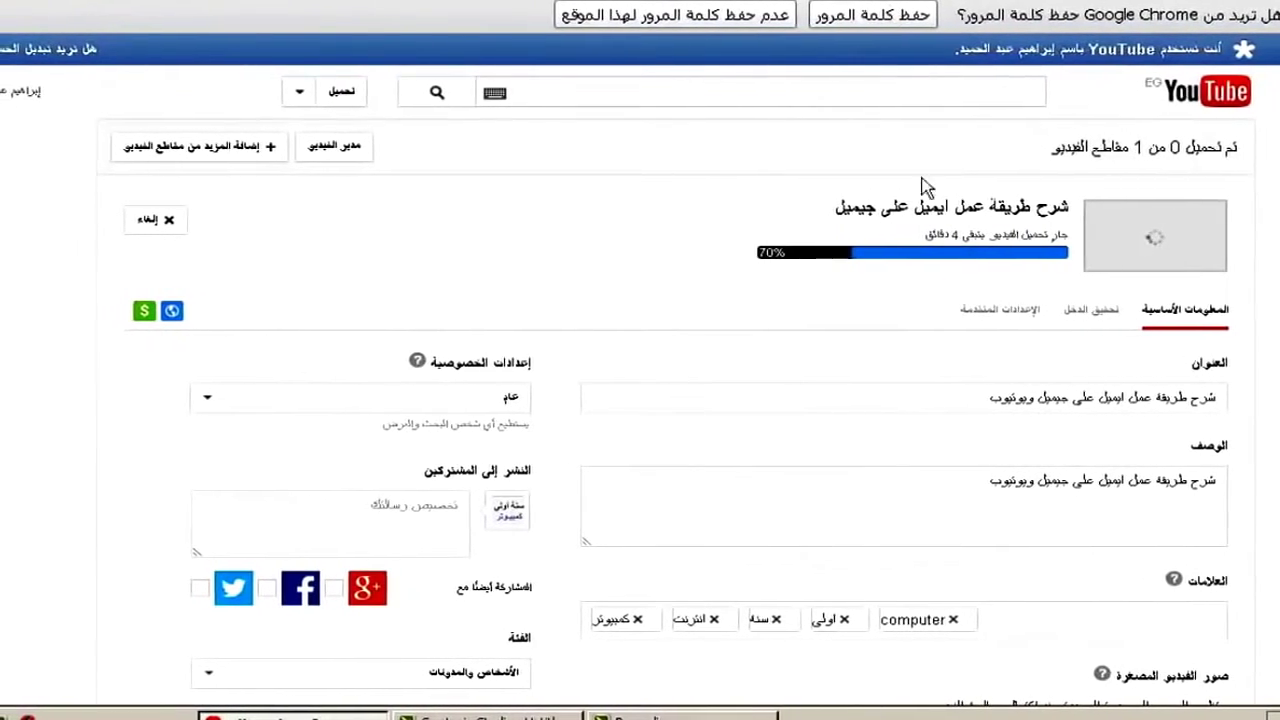
scroll(990, 228, "down", 1)
scroll(866, 395, "up", 1)
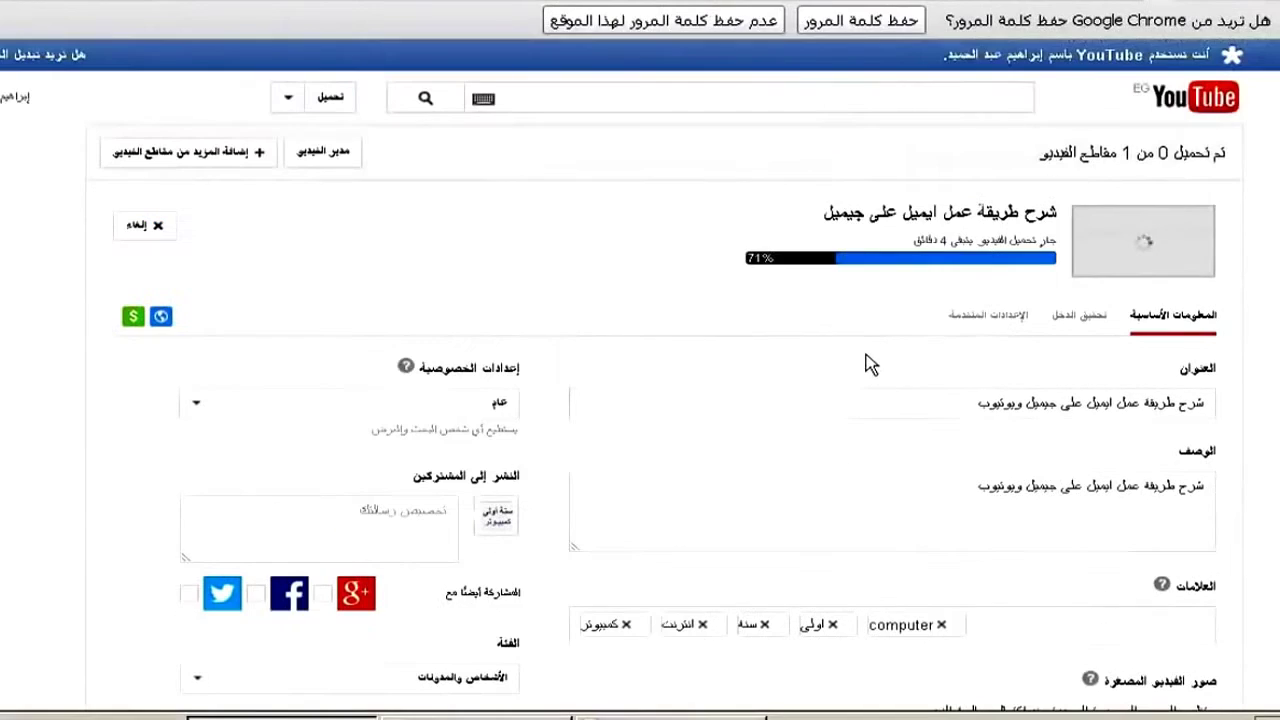
Open and cancel the file chooser for adding more videos, and try to drop the desktop items onto the upload area
left_click(220, 170)
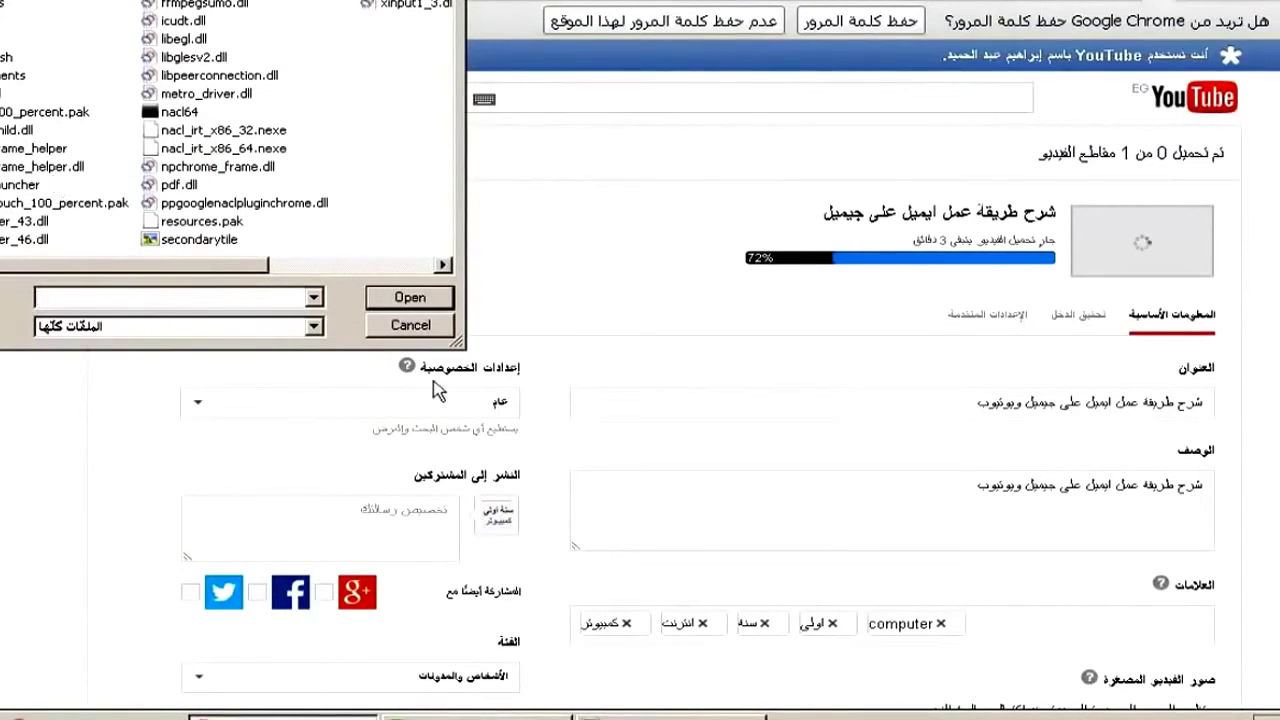
left_click(410, 325)
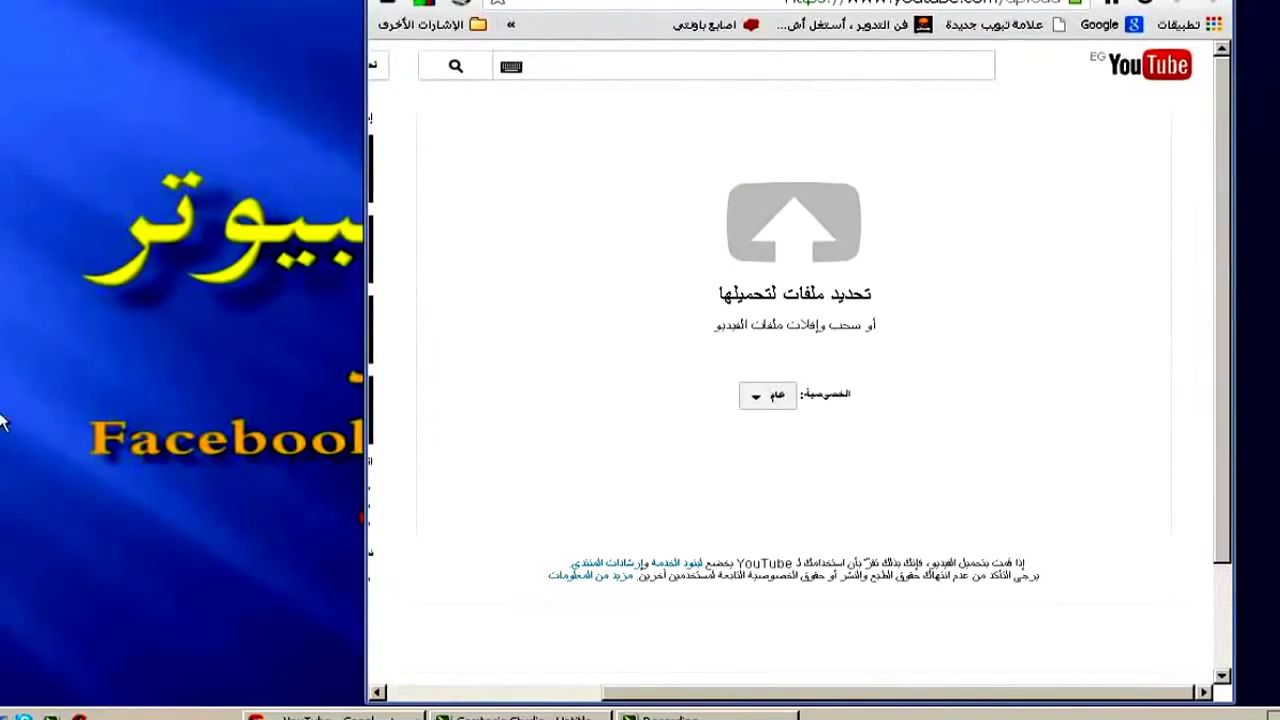
left_click_drag(238, 413, 765, 295)
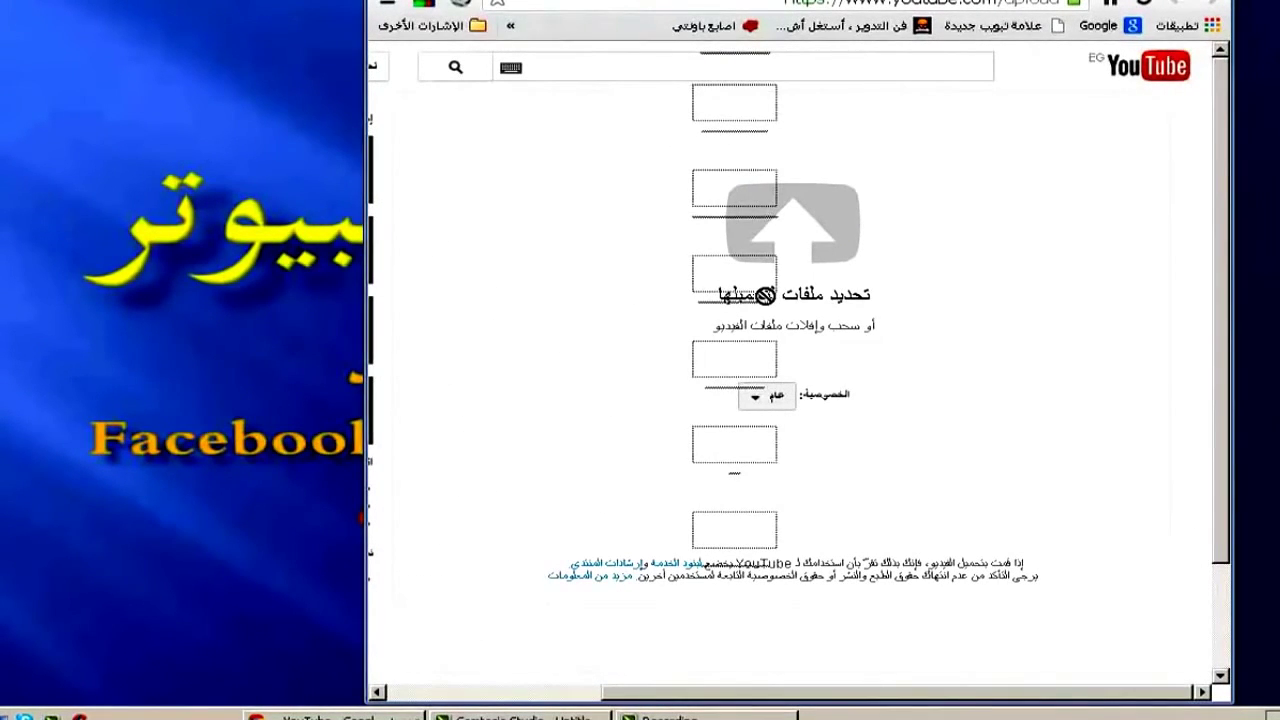
left_click_drag(765, 295, 63, 351)
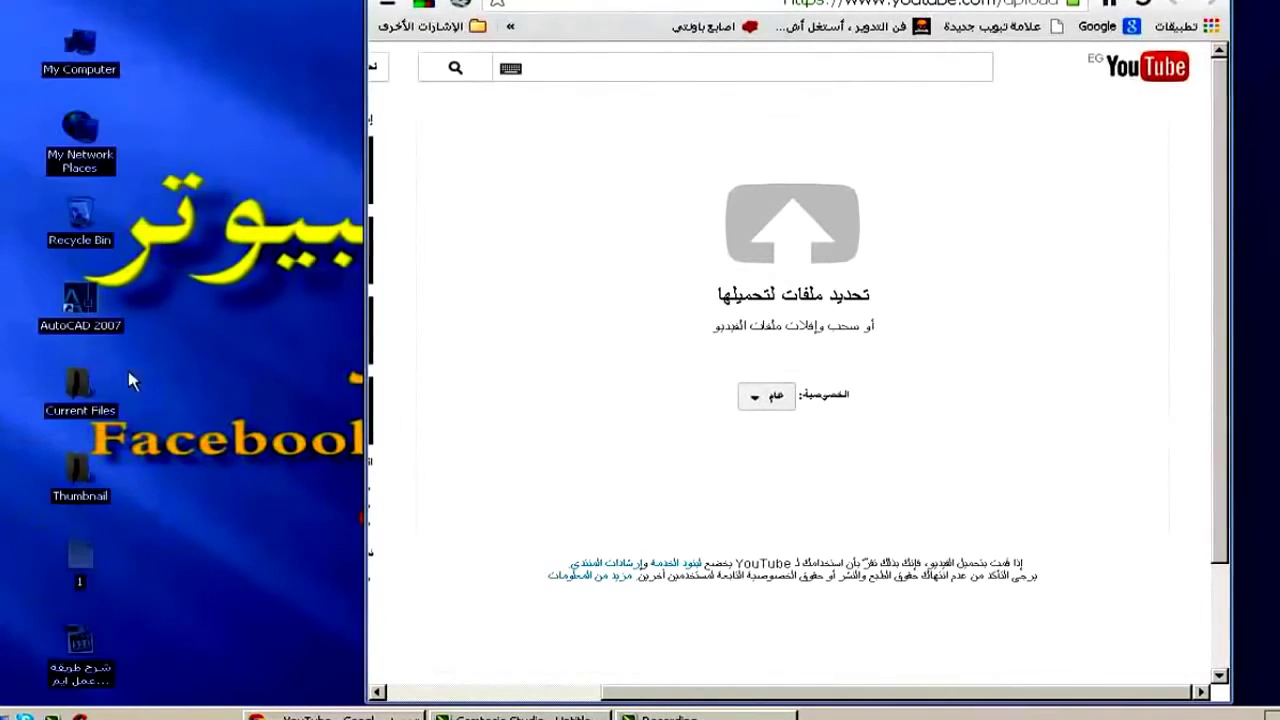
Toggle the Show Desktop Icons option for the desktop
right_click(228, 211)
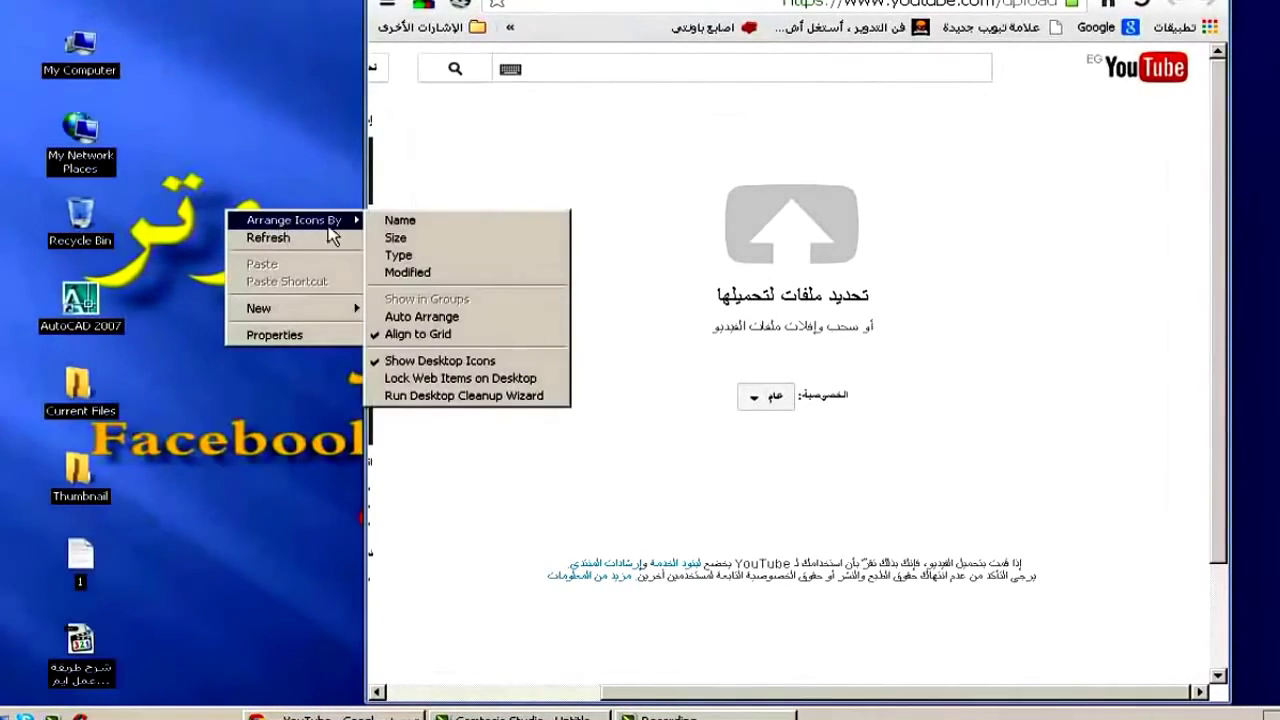
mouse_move(352, 232)
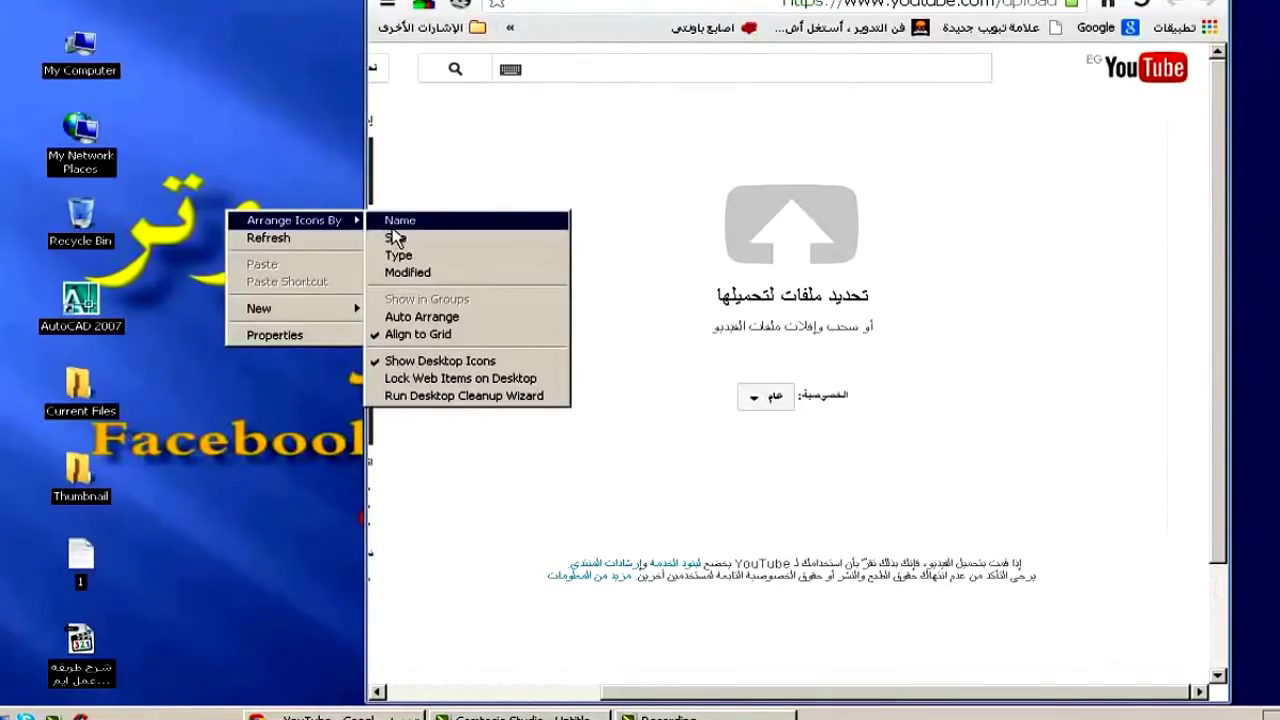
left_click(440, 360)
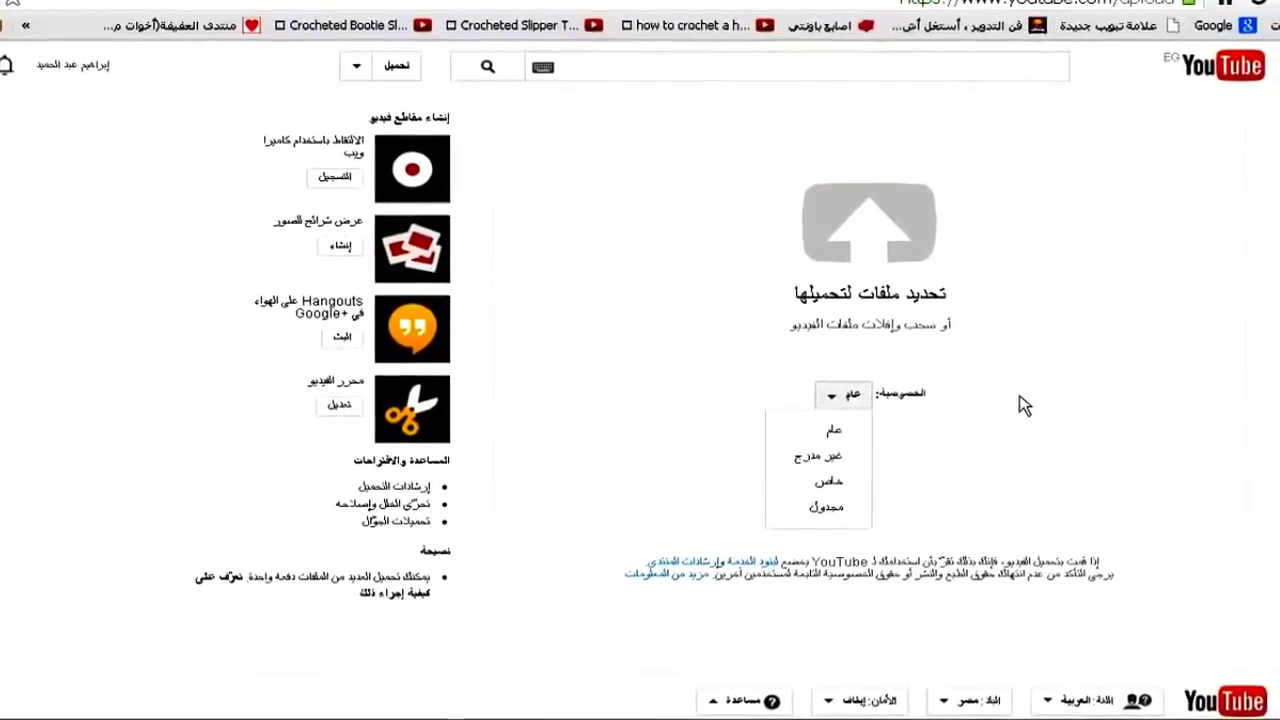
Dismiss the upload page's privacy list and examine the ad formats and distribution options in the uploading video's monetization settings
left_click(1022, 405)
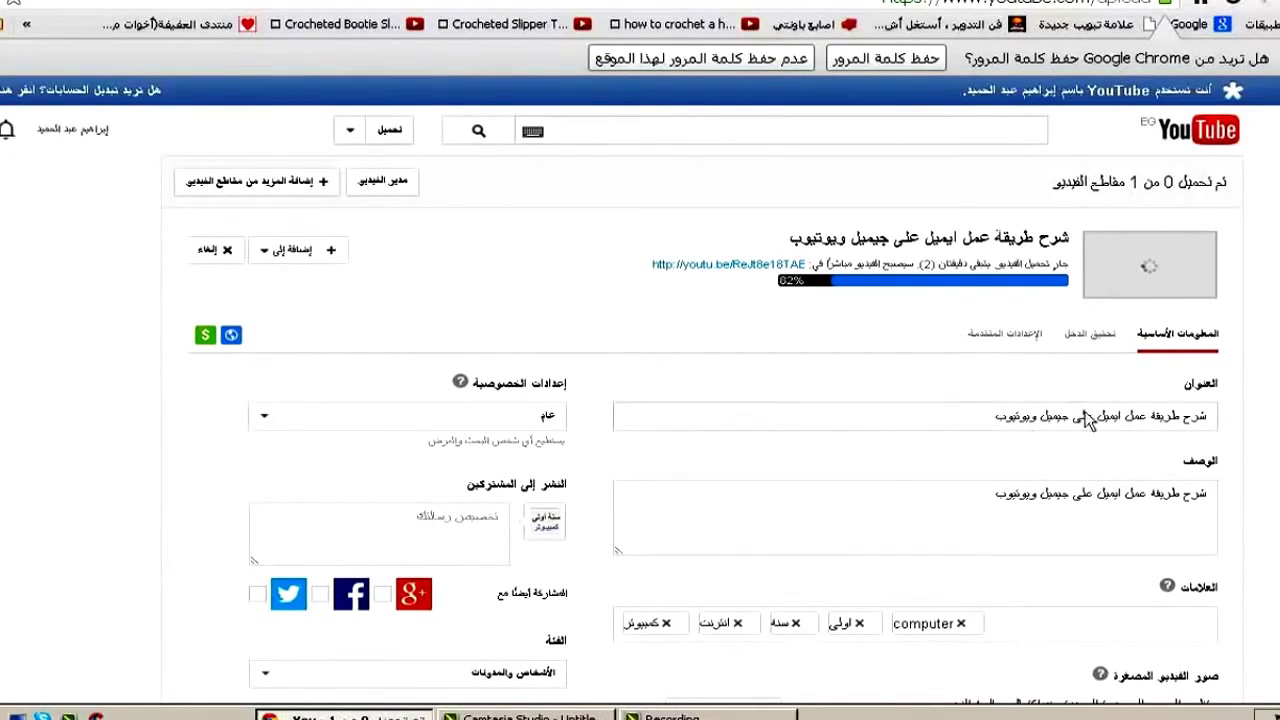
left_click(1100, 361)
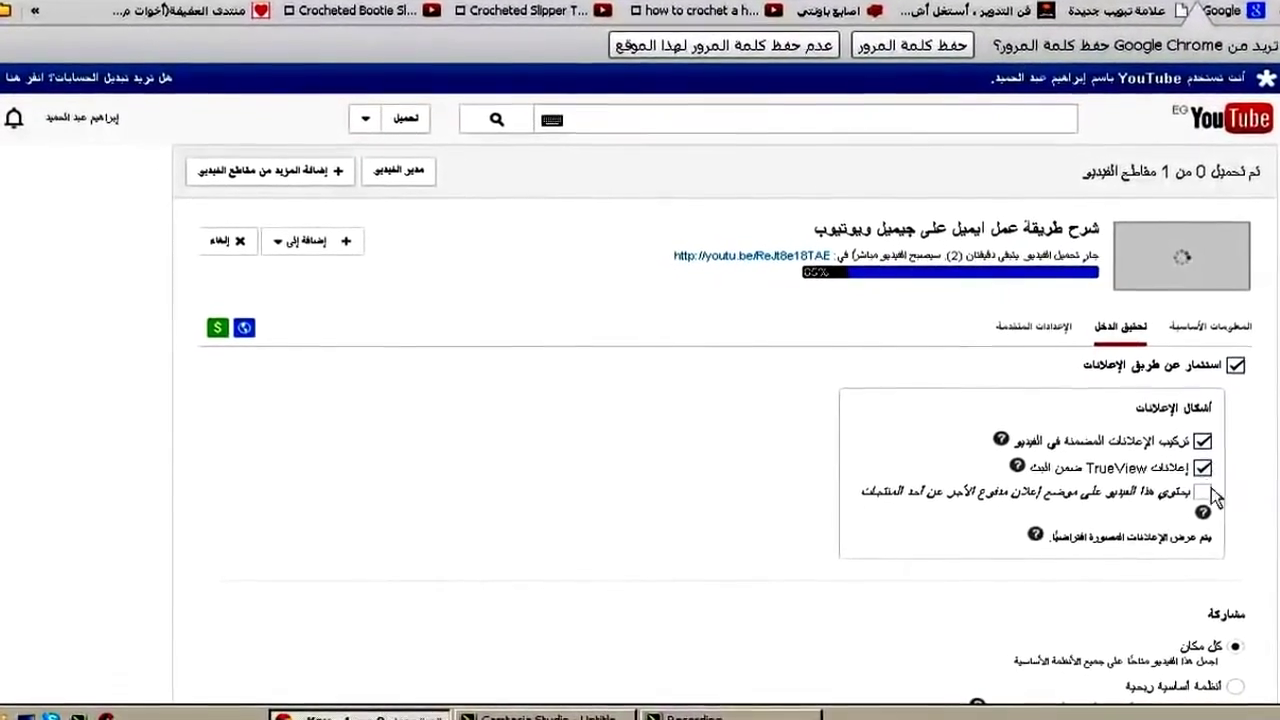
scroll(1190, 615, "down", 3)
scroll(1173, 640, "up", 1)
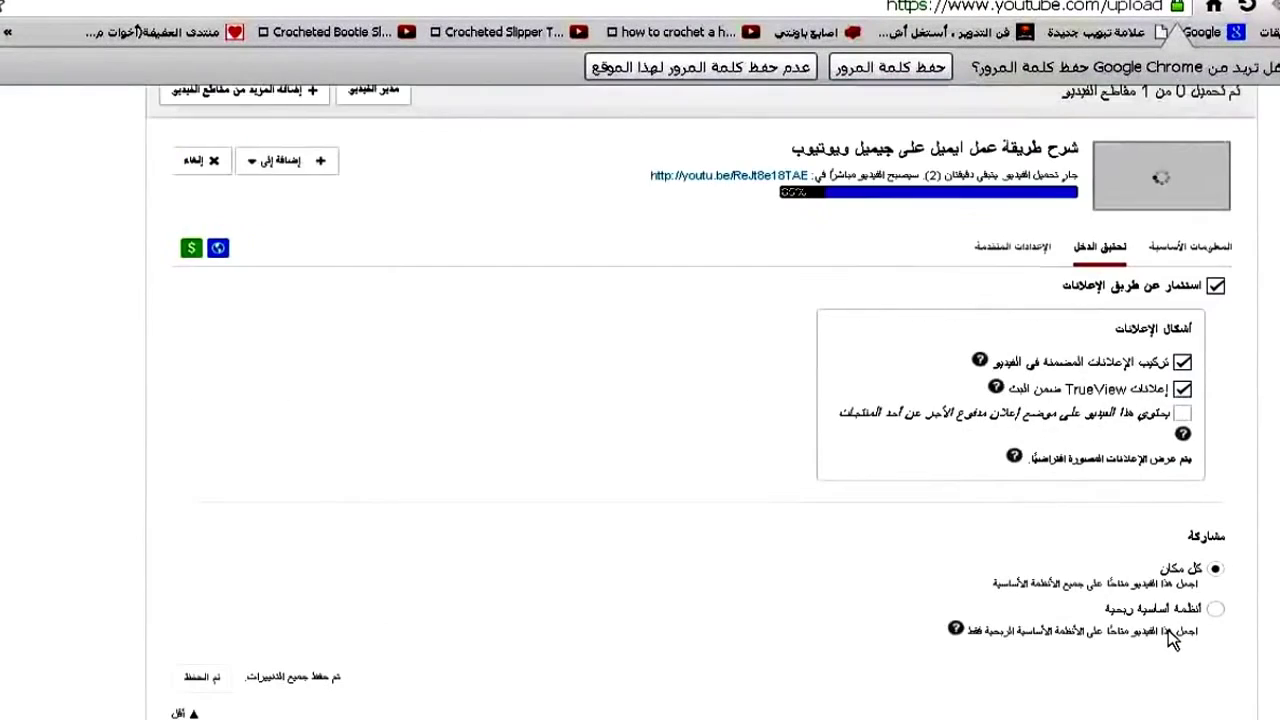
scroll(1012, 492, "up", 1)
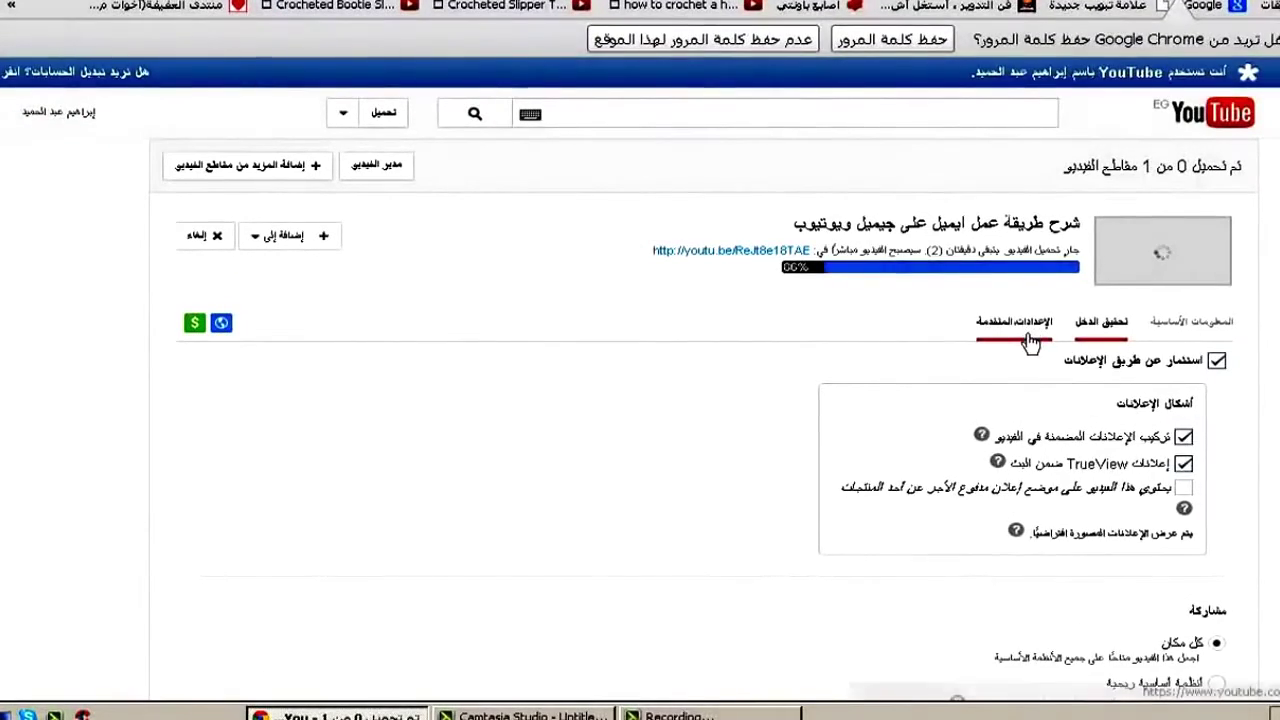
In the advanced settings, keep comments limited to approved ones and disable letting users view the video's ratings
left_click(1020, 324)
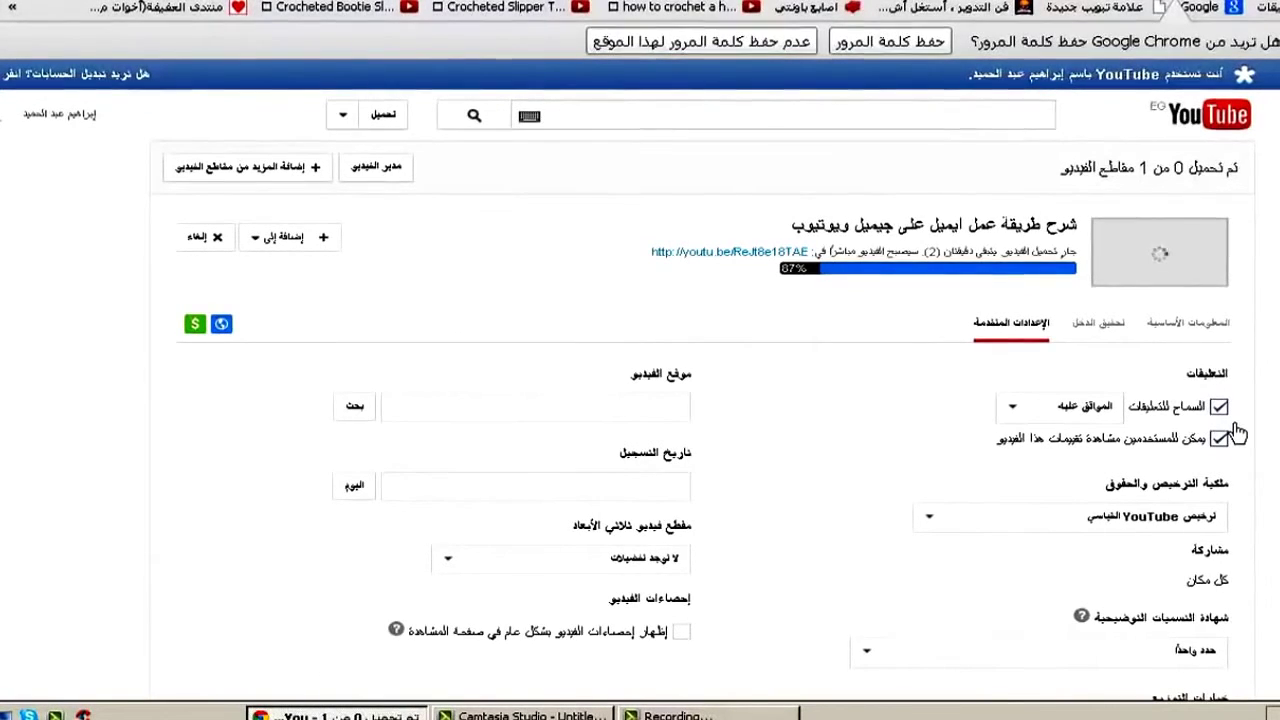
left_click(1078, 418)
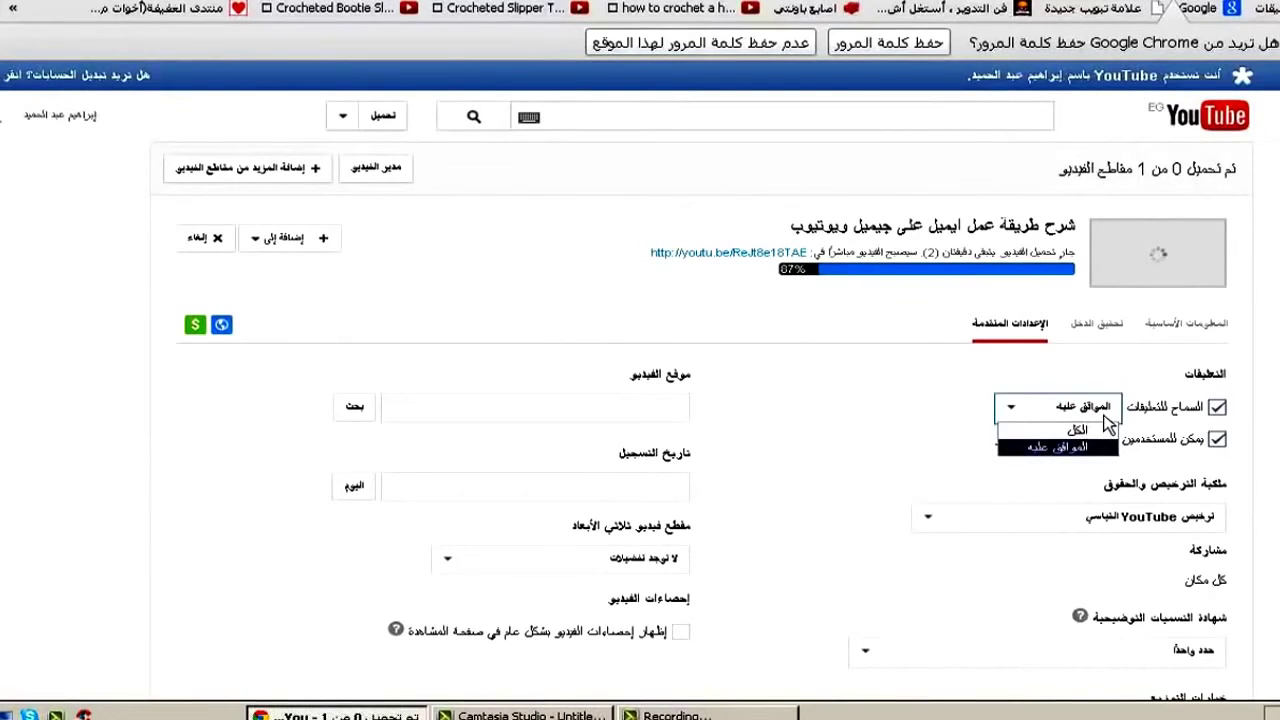
left_click(1100, 412)
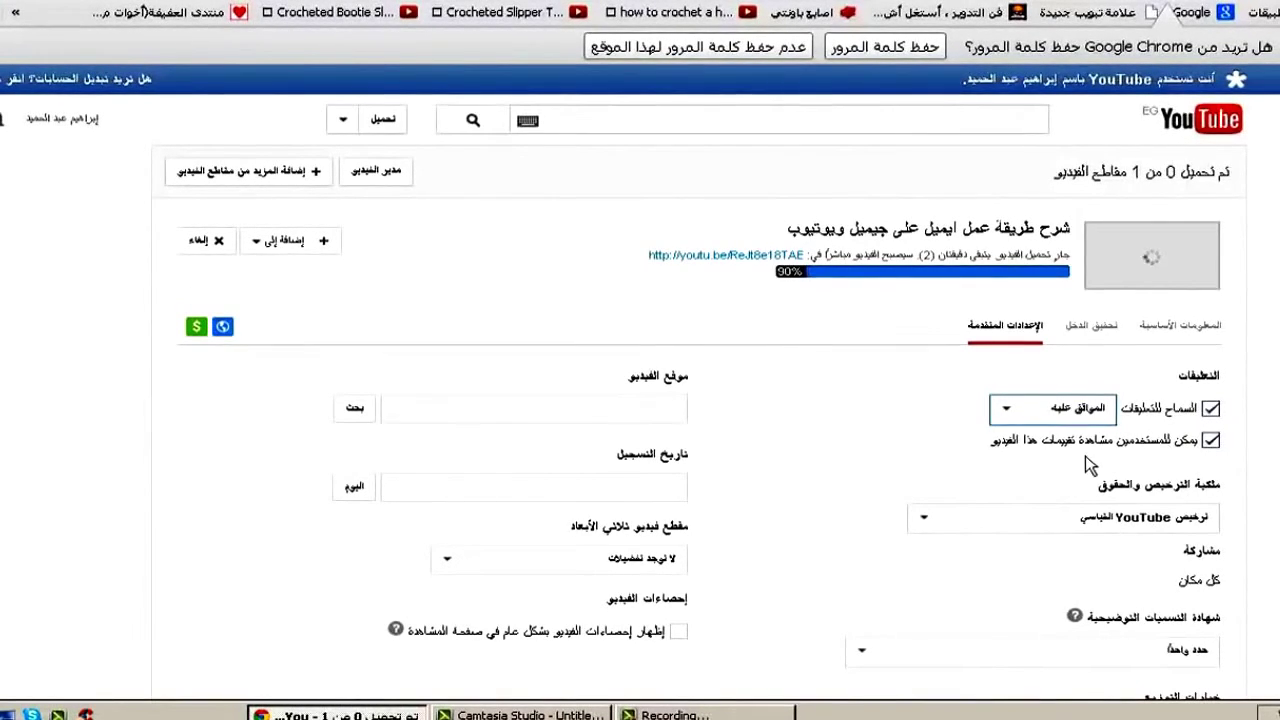
left_click_drag(1062, 452, 1082, 455)
left_click(1080, 452)
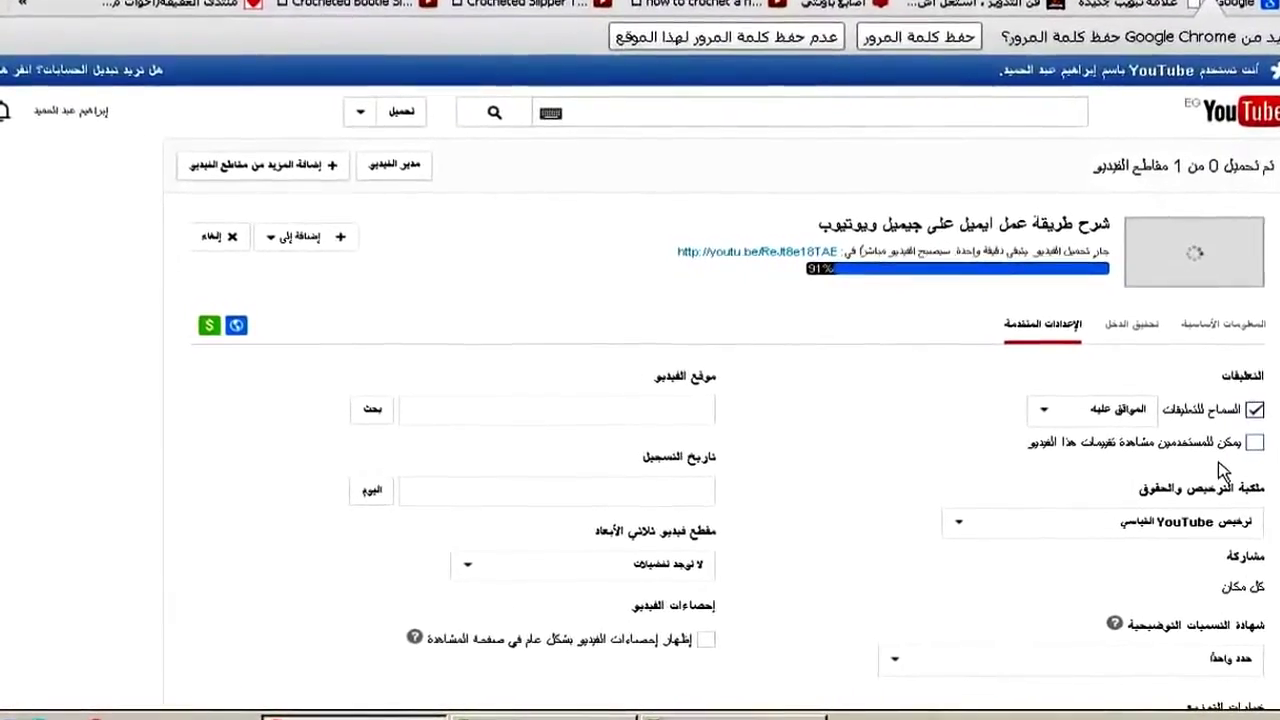
Review the licence choices, keeping the standard YouTube licence, and check the distribution options in the monetization settings
scroll(1220, 420, "down", 2)
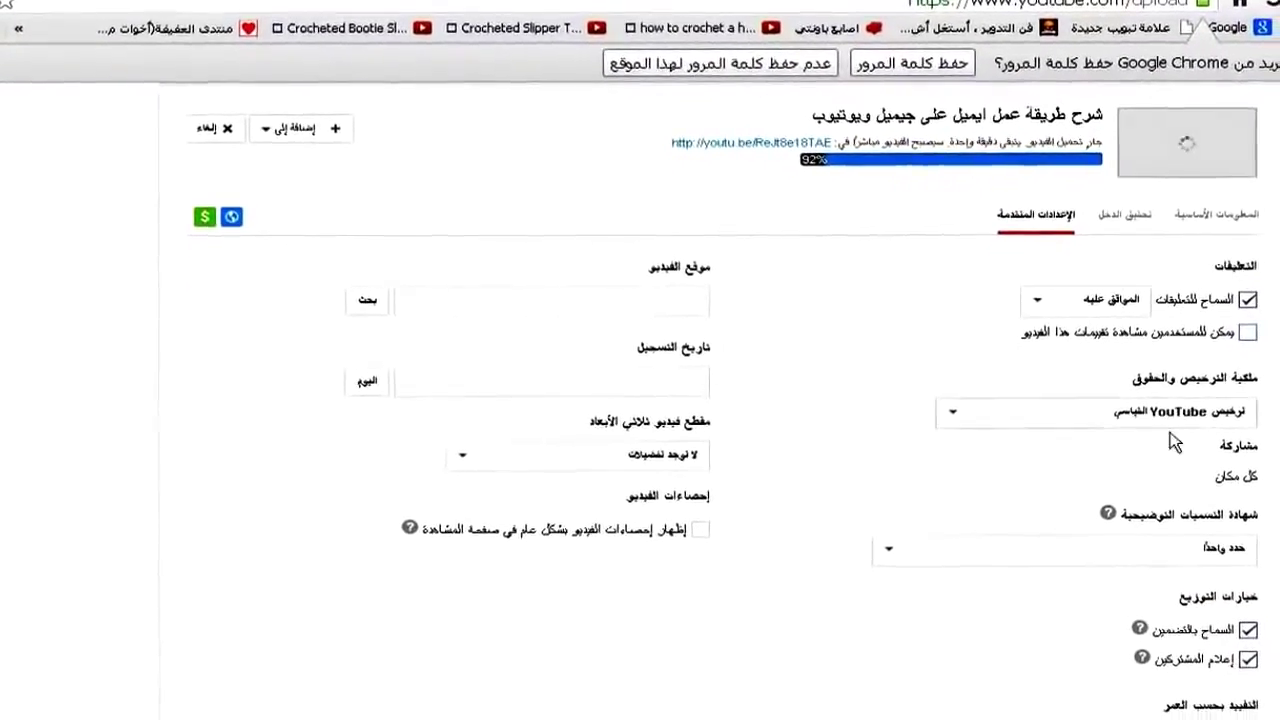
left_click(1170, 413)
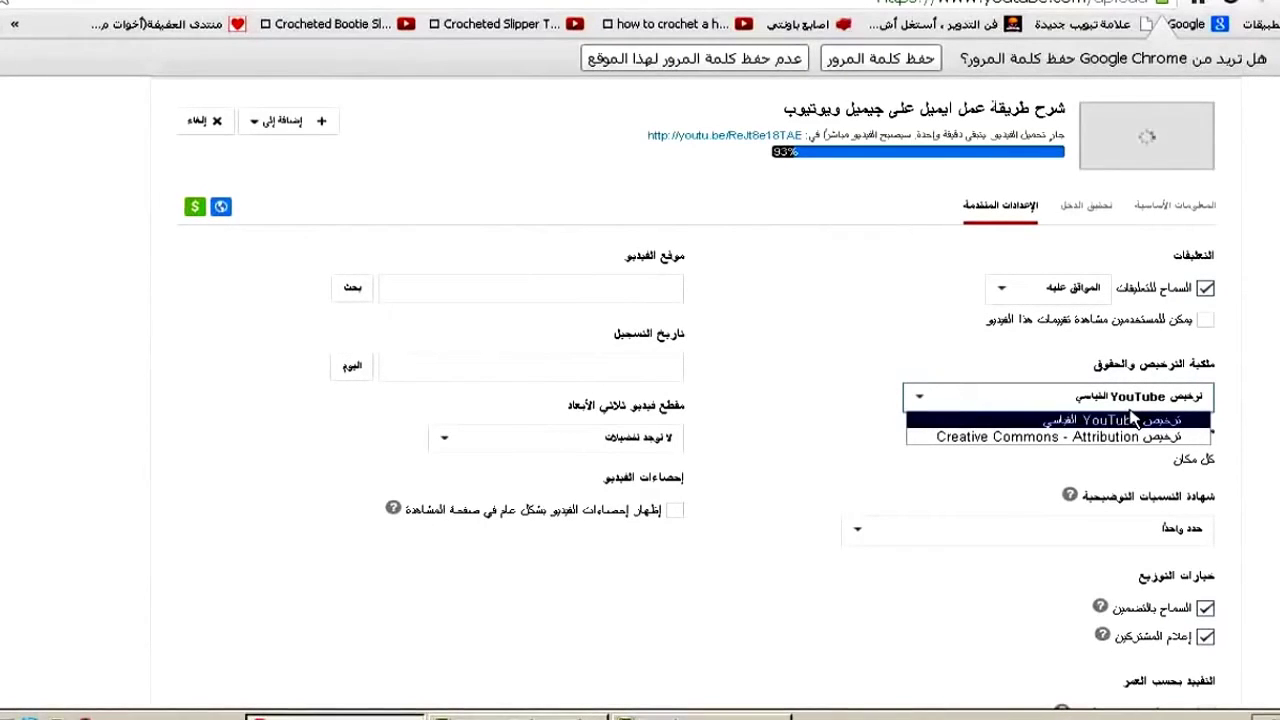
left_click(1132, 418)
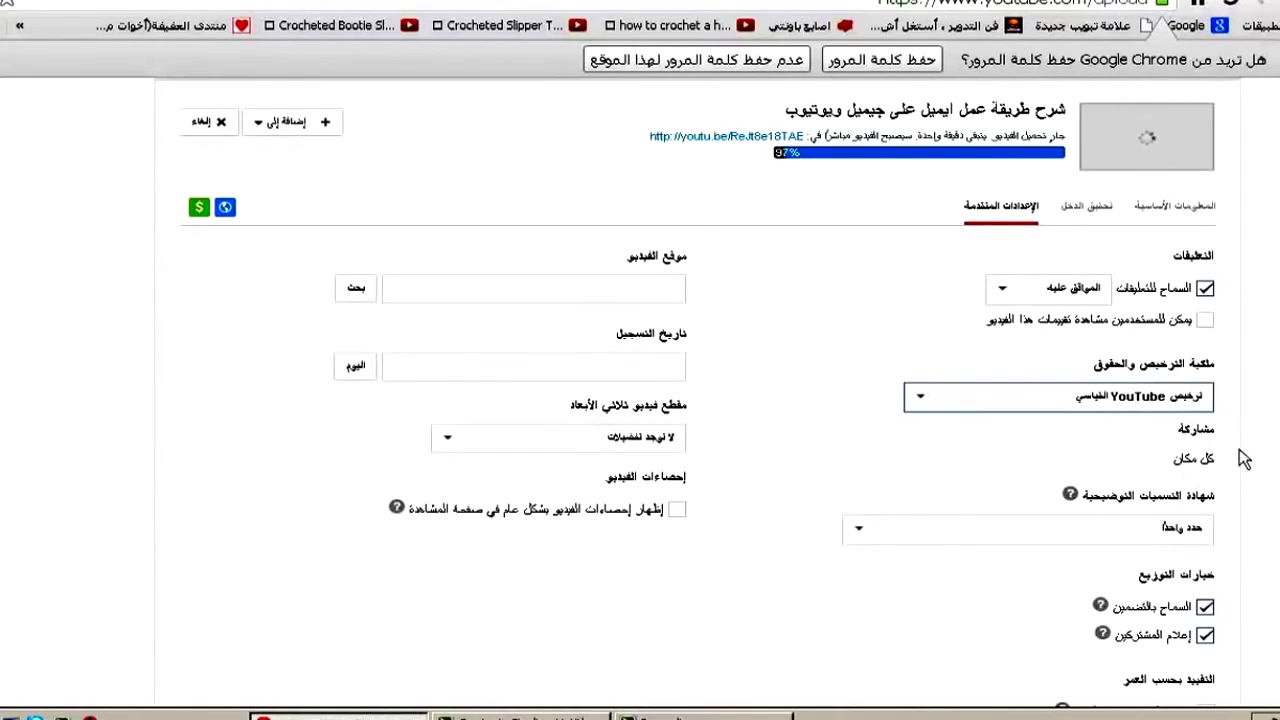
left_click(1105, 222)
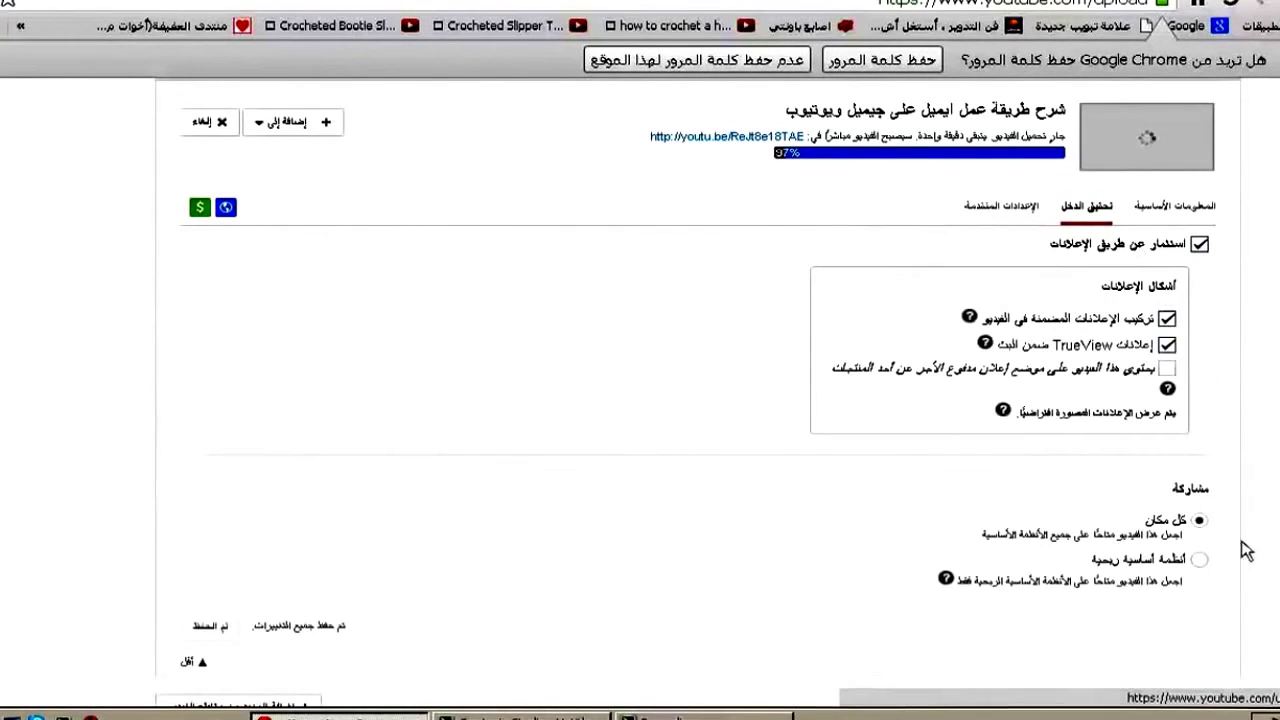
left_click(985, 215)
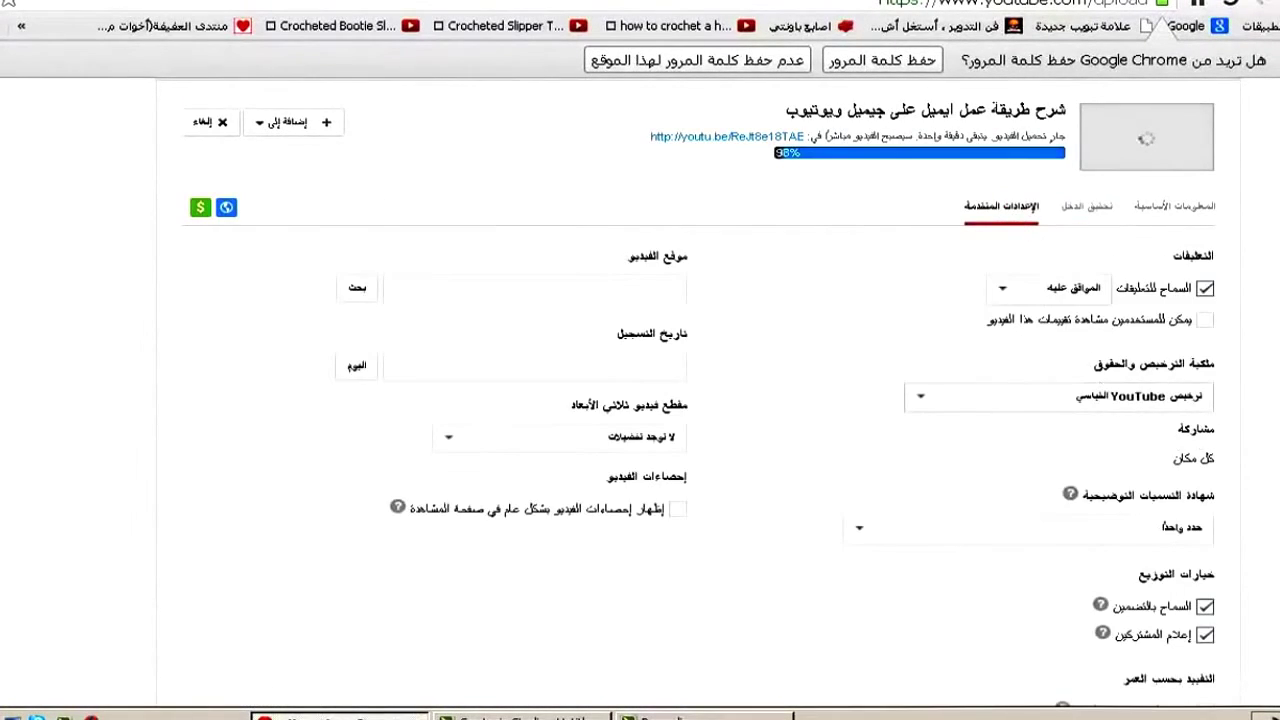
Review the caption certification choices in the advanced settings and leave the selection as it is
scroll(1120, 410, "down", 1)
left_click(1138, 440)
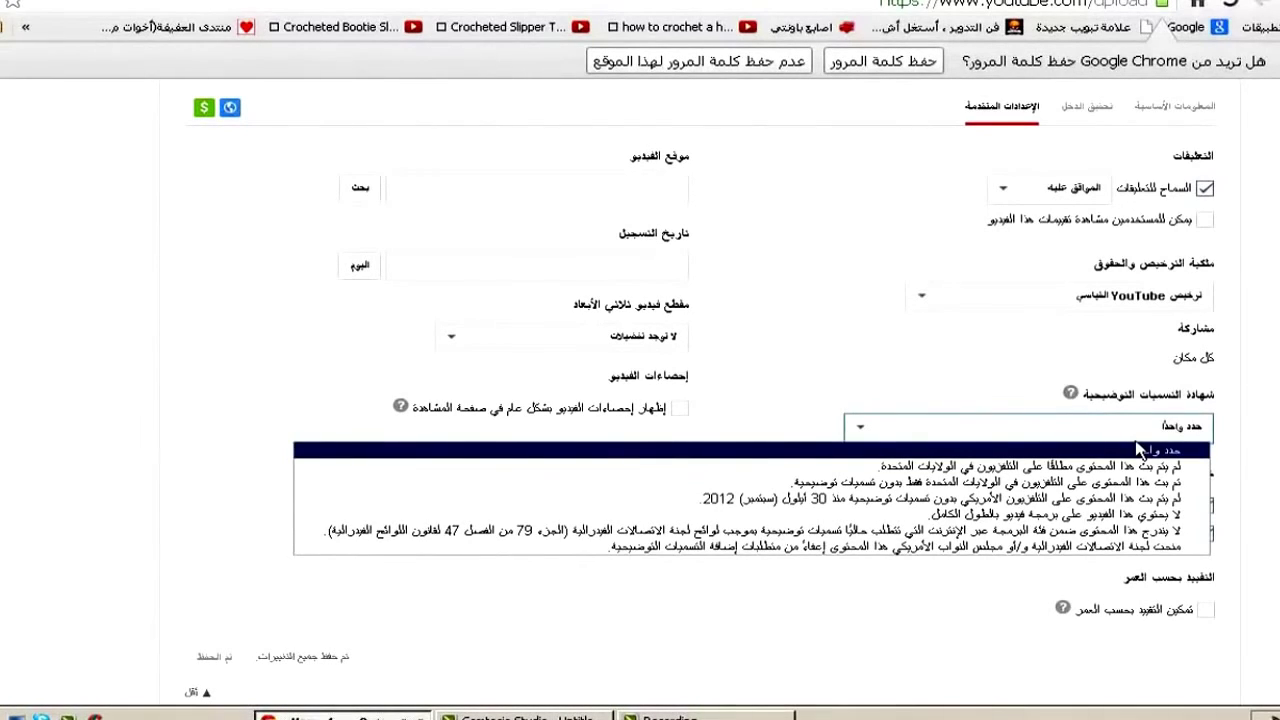
left_click(1138, 450)
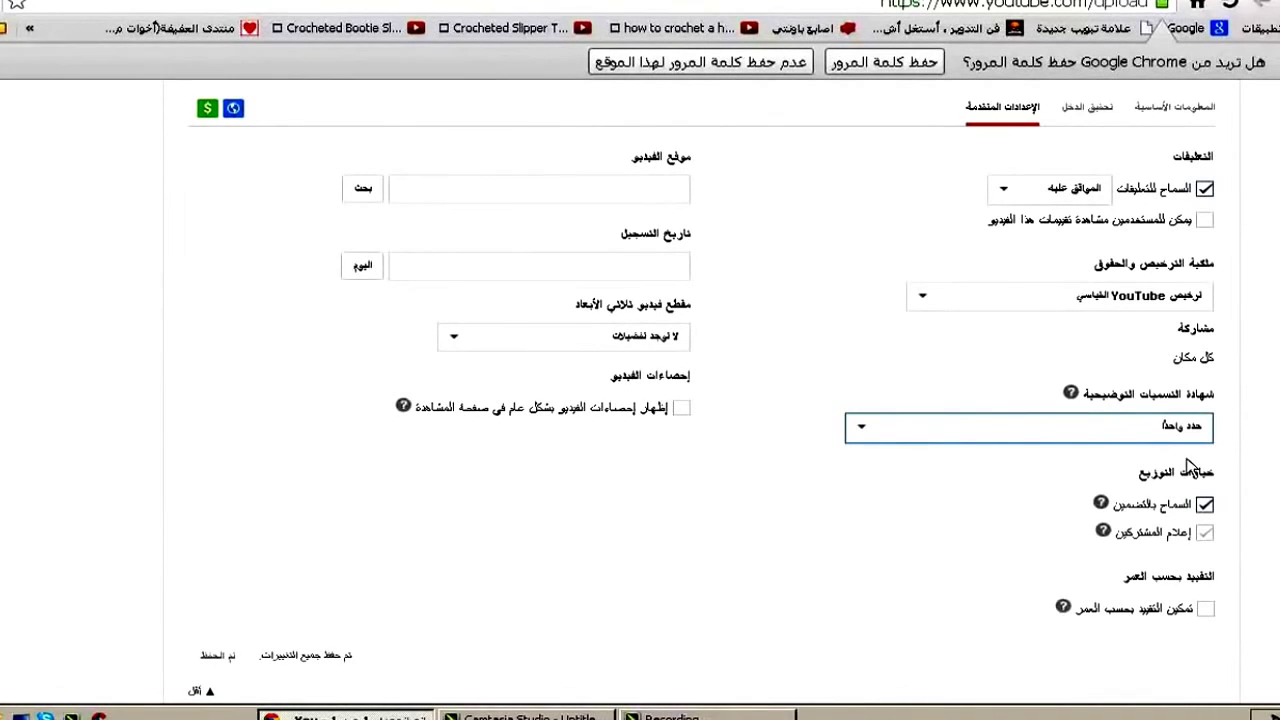
Enable the age restriction, read its help note, and disable the restriction again
scroll(1190, 465, "down", 1)
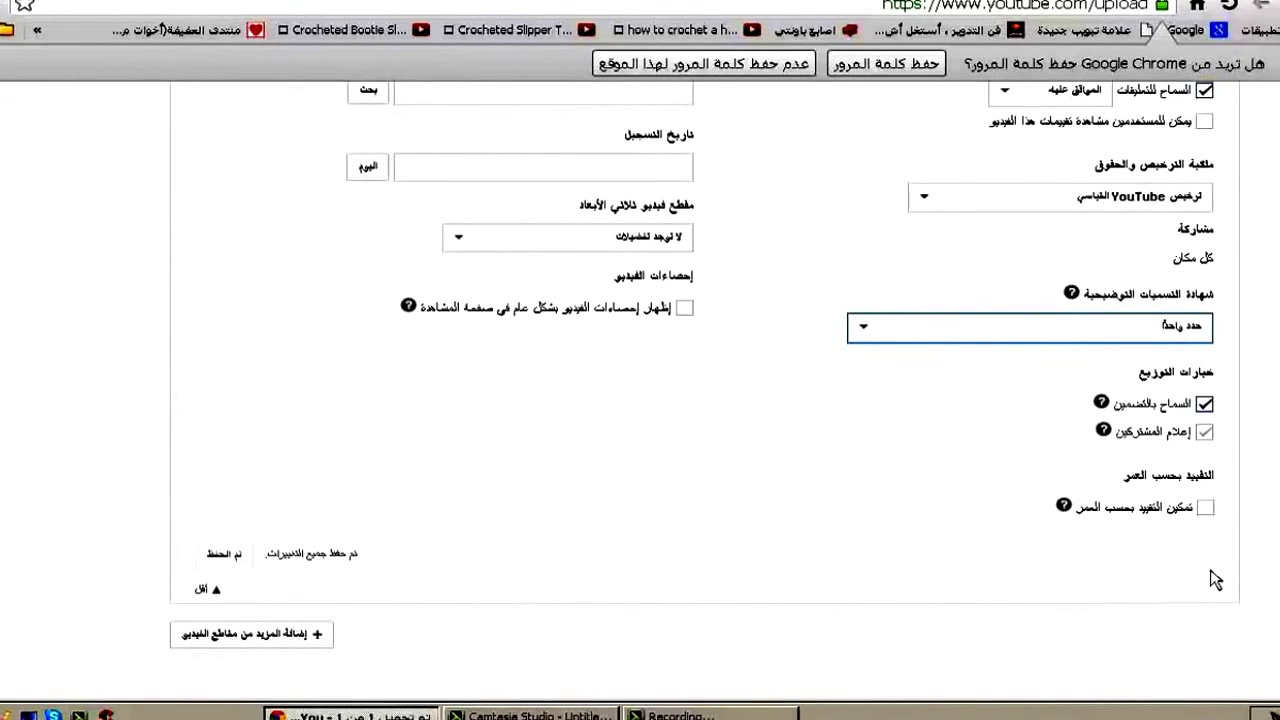
left_click(1205, 507)
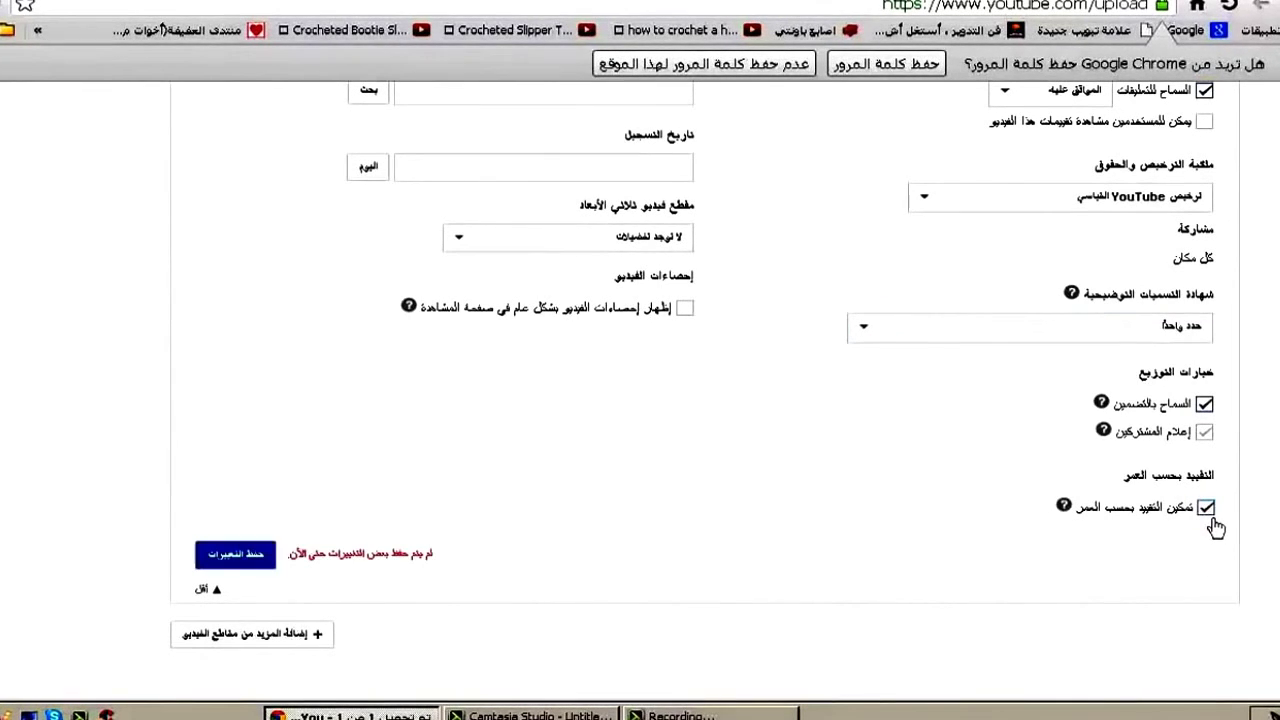
left_click(1065, 507)
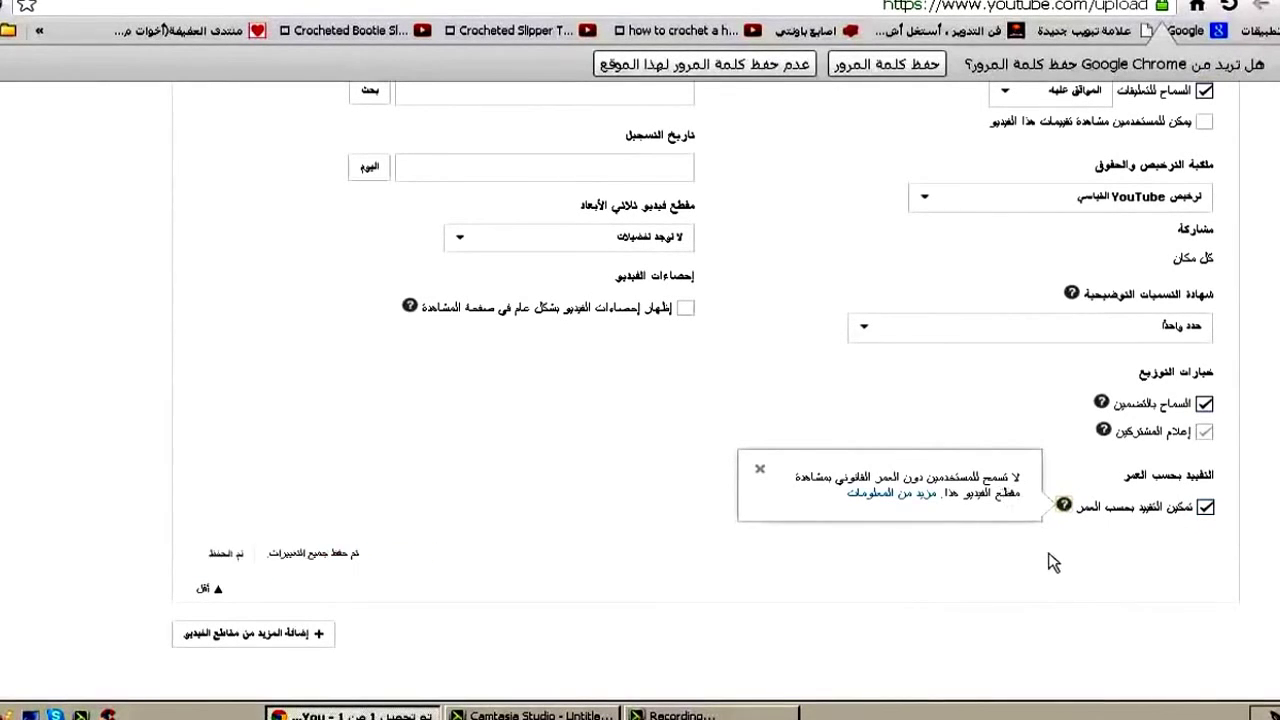
left_click(1205, 508)
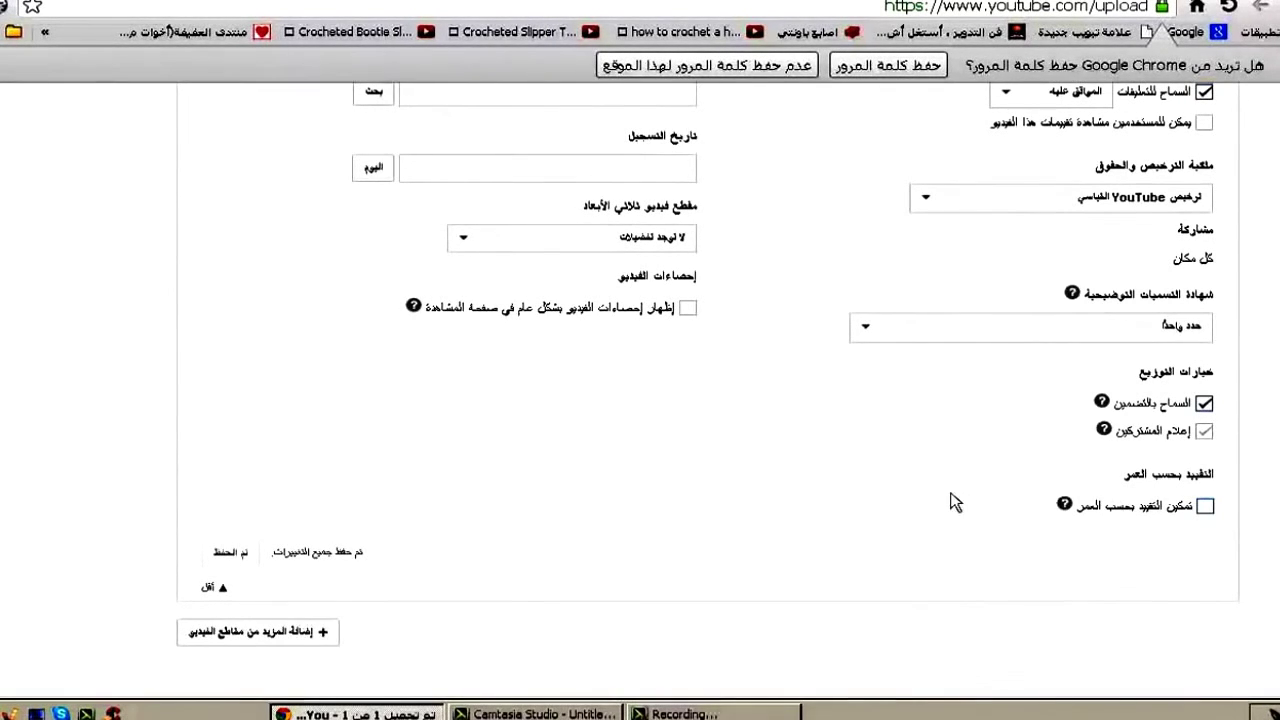
Examine the video location map, the recording date calendar and the 3D video choices without changing them
scroll(760, 480, "up", 2)
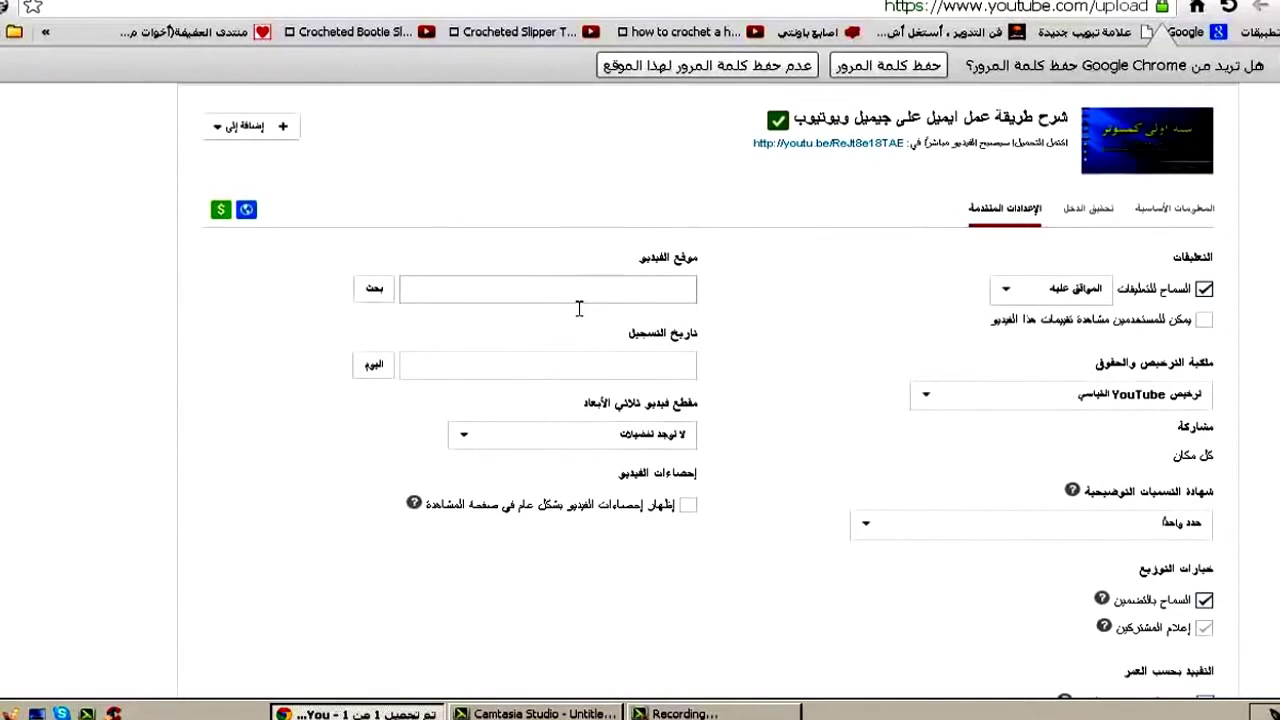
left_click(663, 298)
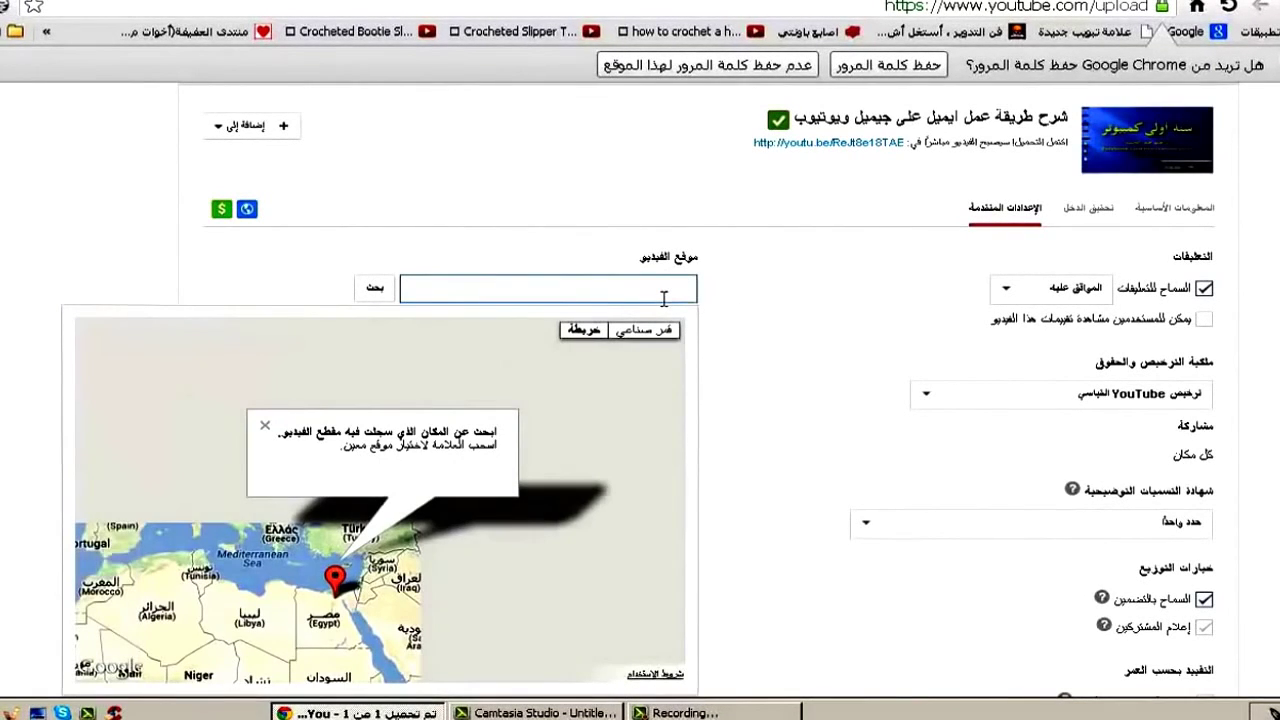
left_click(729, 349)
left_click(679, 366)
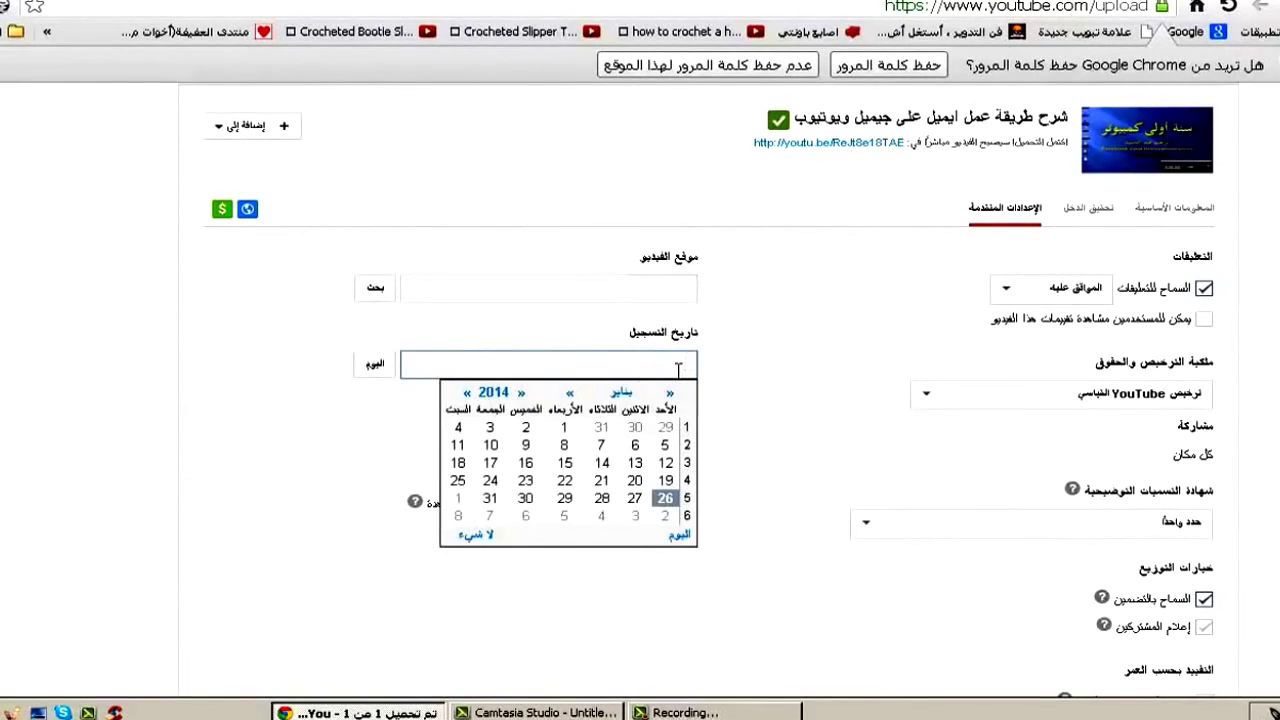
left_click(748, 334)
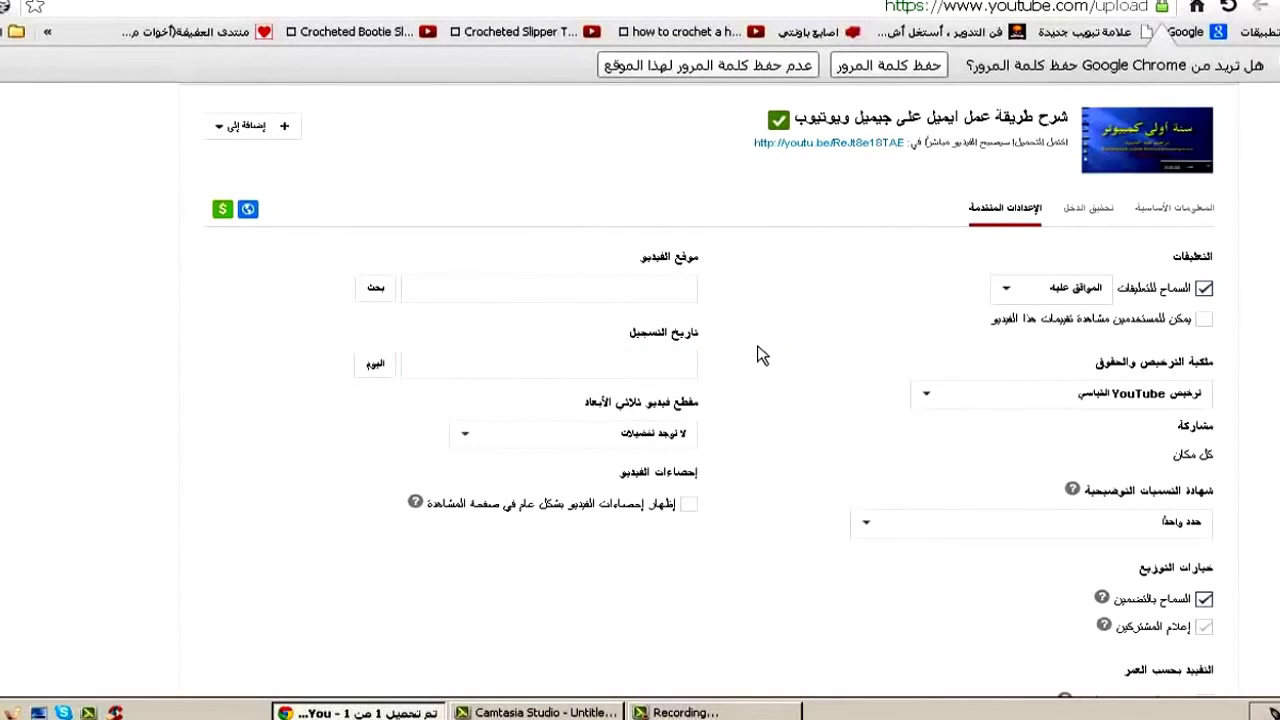
left_click(652, 436)
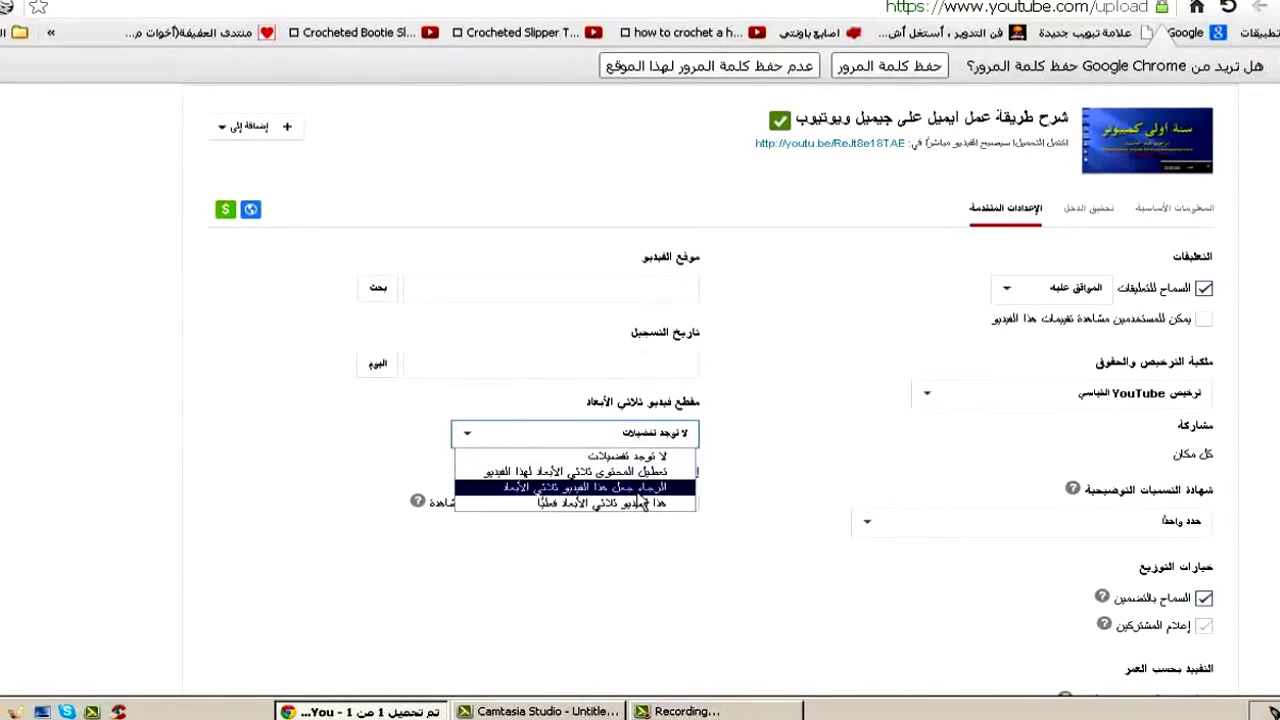
left_click(822, 405)
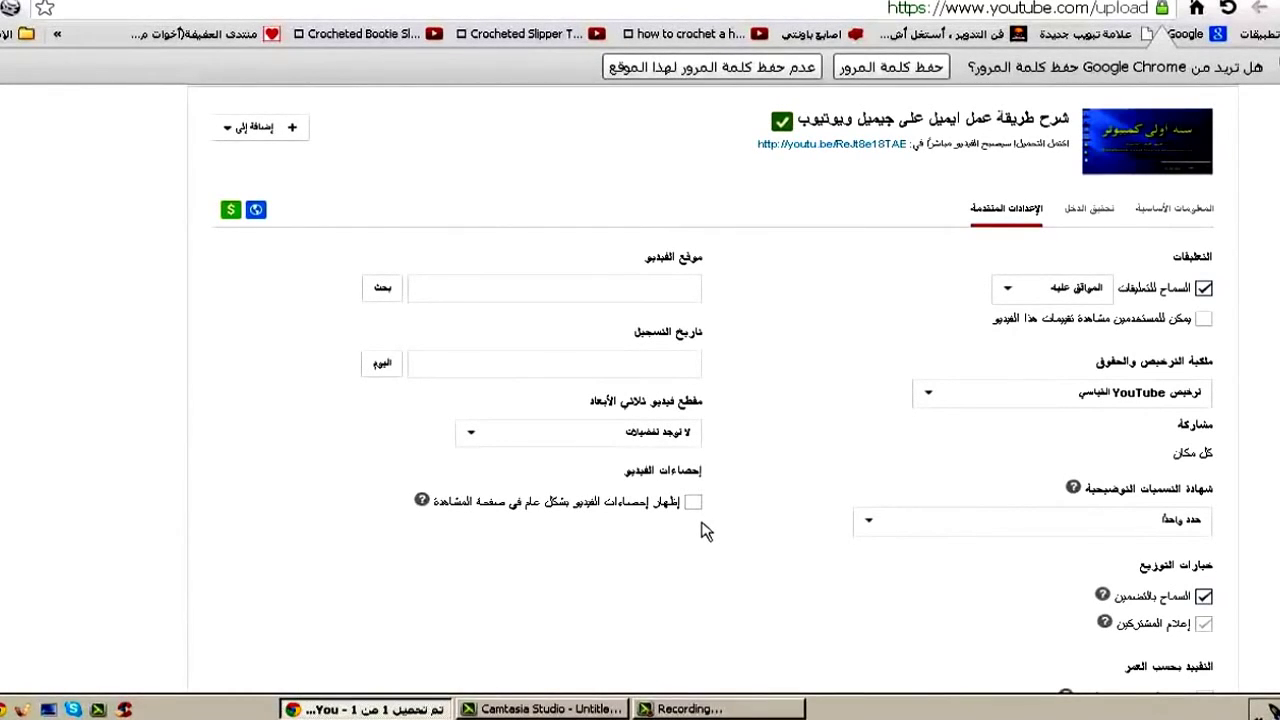
Upload the gmail image from the Thumbnail folder as the video's custom thumbnail in the basic information
scroll(703, 530, "up", 2)
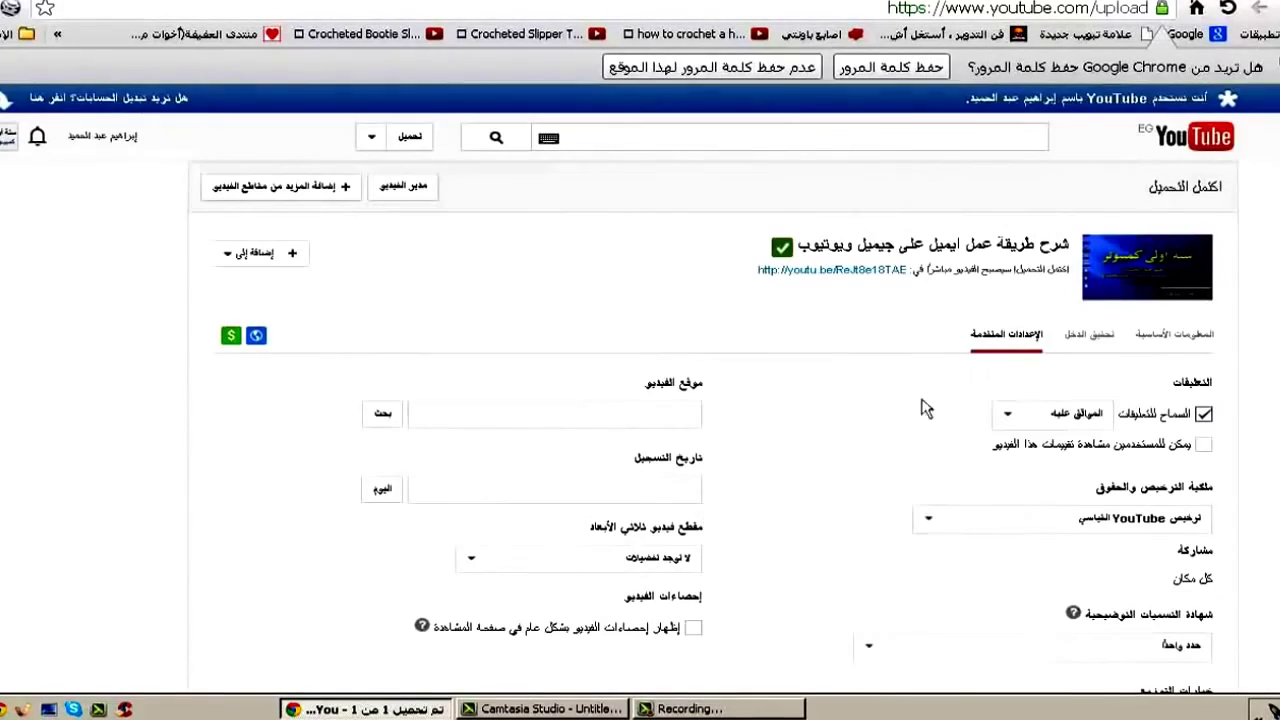
left_click(1162, 348)
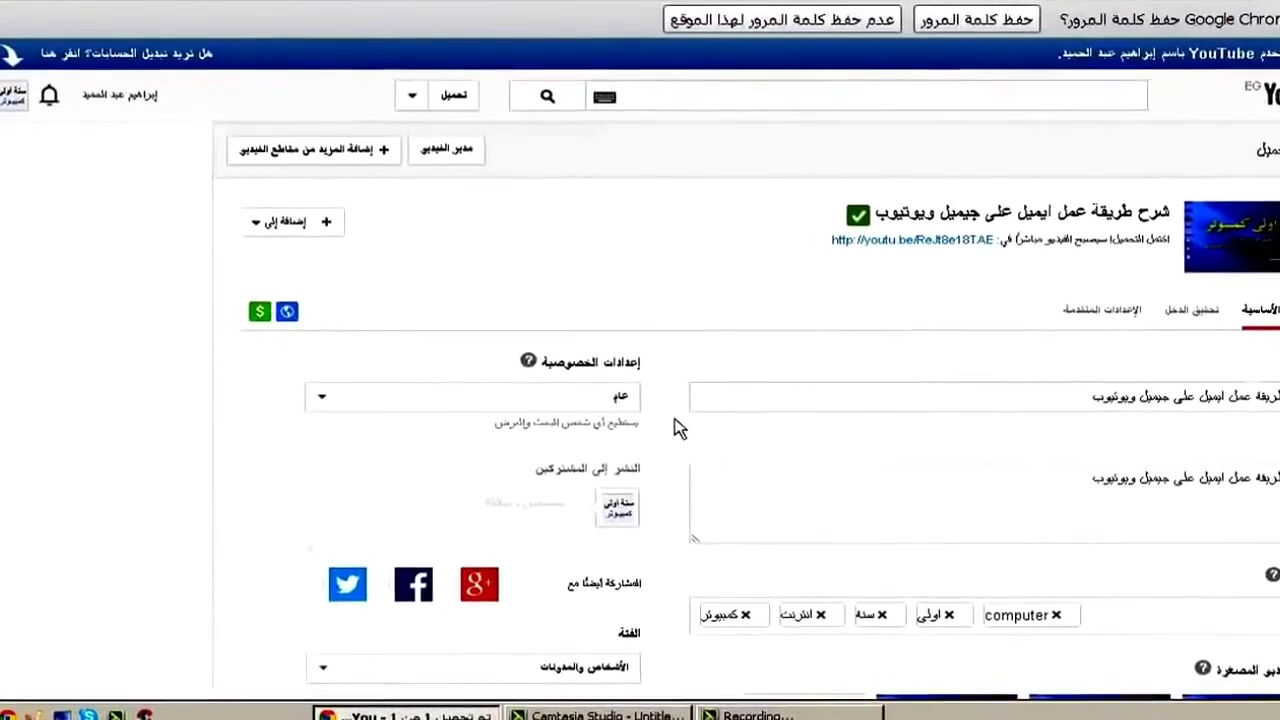
scroll(680, 520, "down", 1)
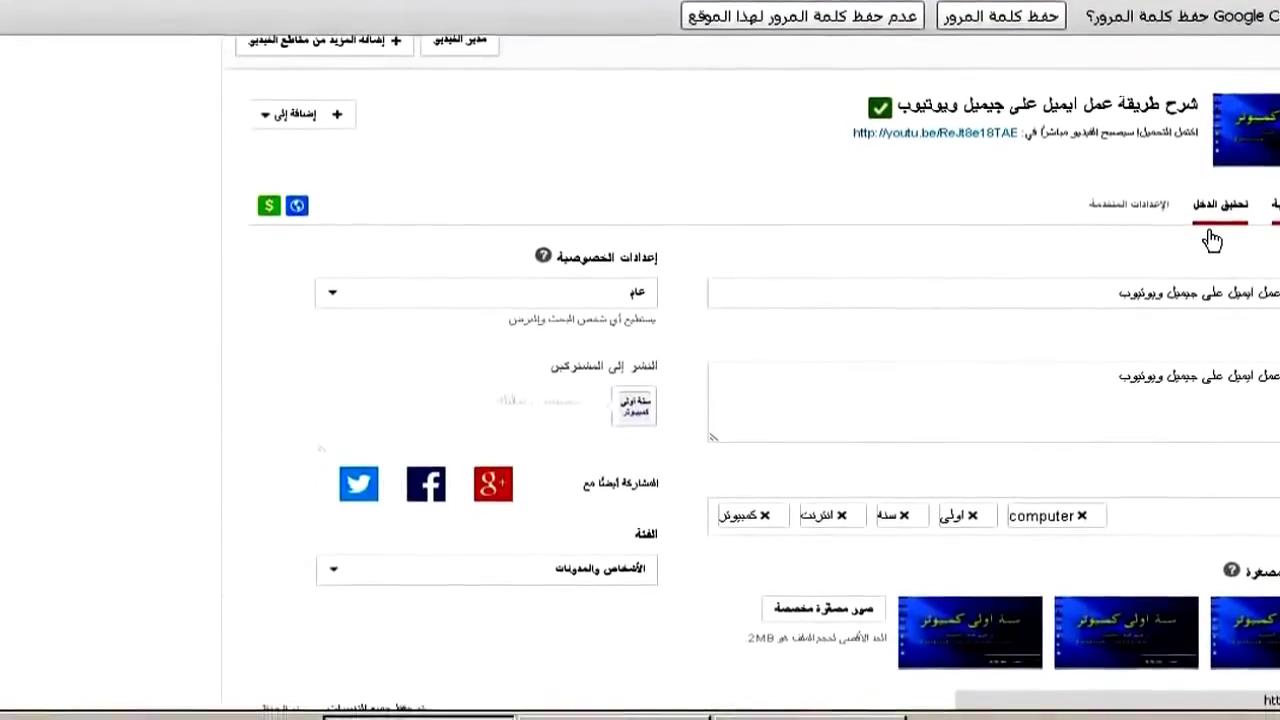
scroll(1070, 340, "down", 2)
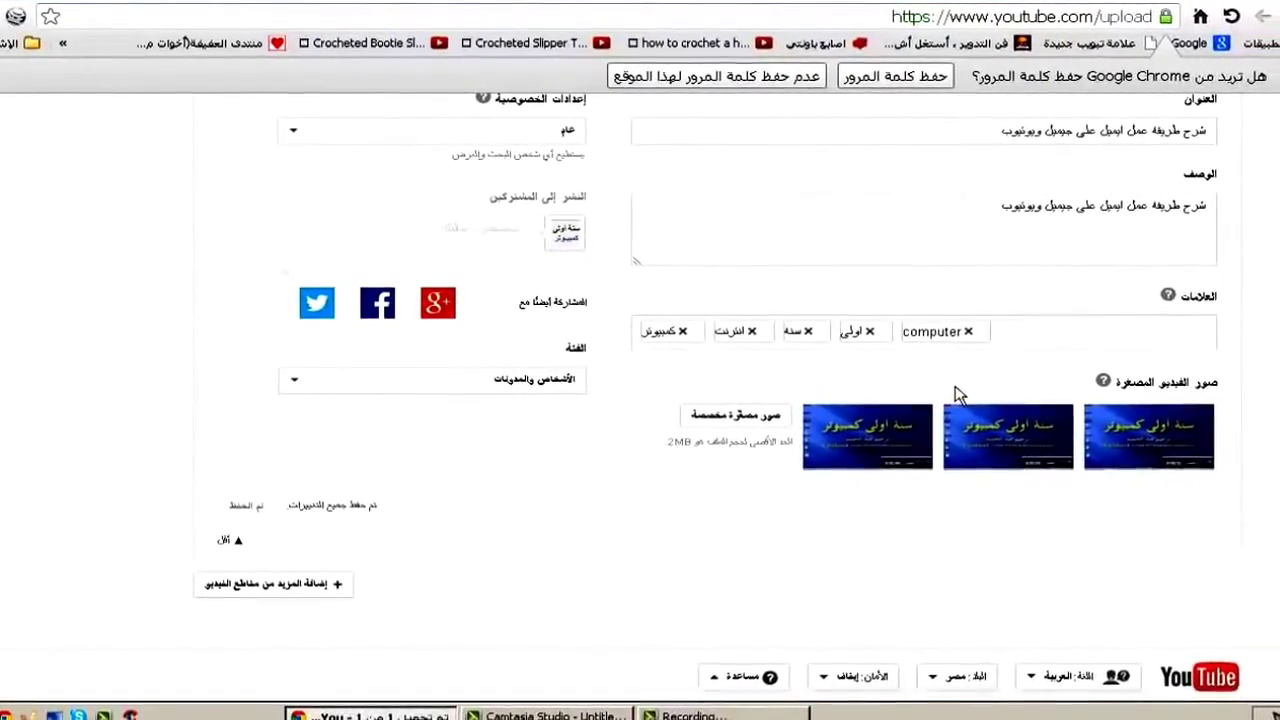
mouse_move(1194, 451)
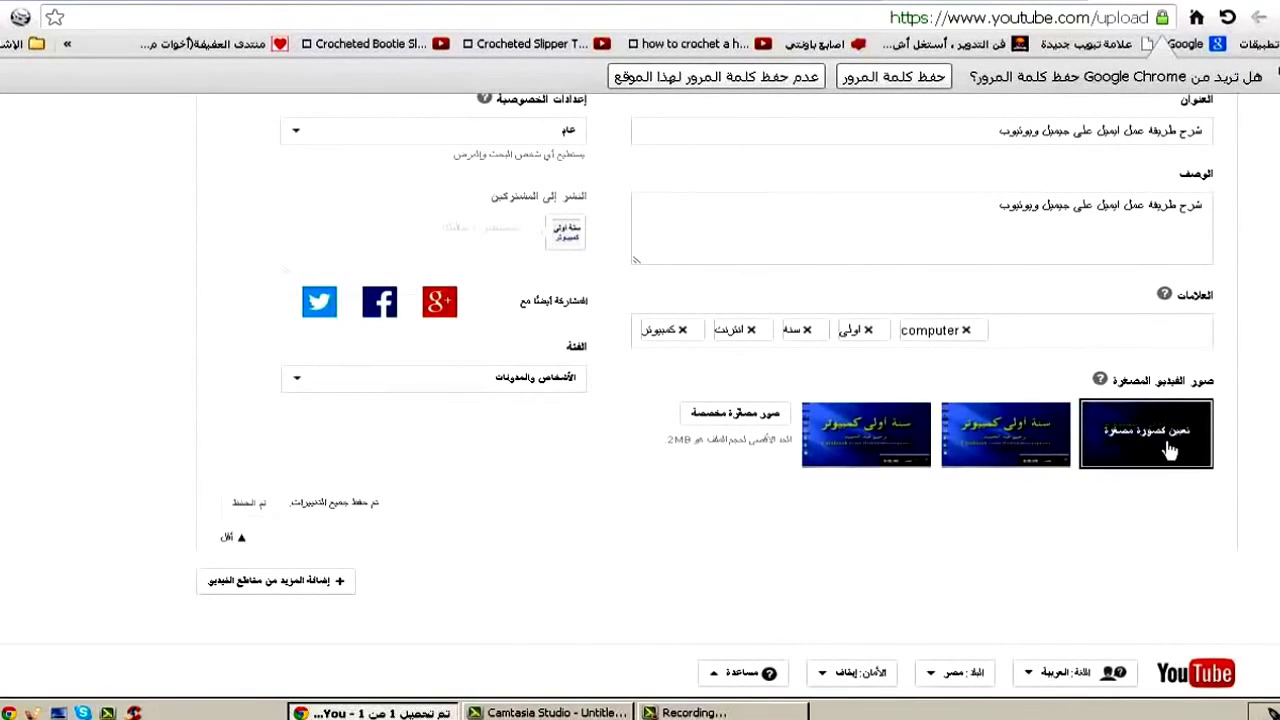
left_click(734, 424)
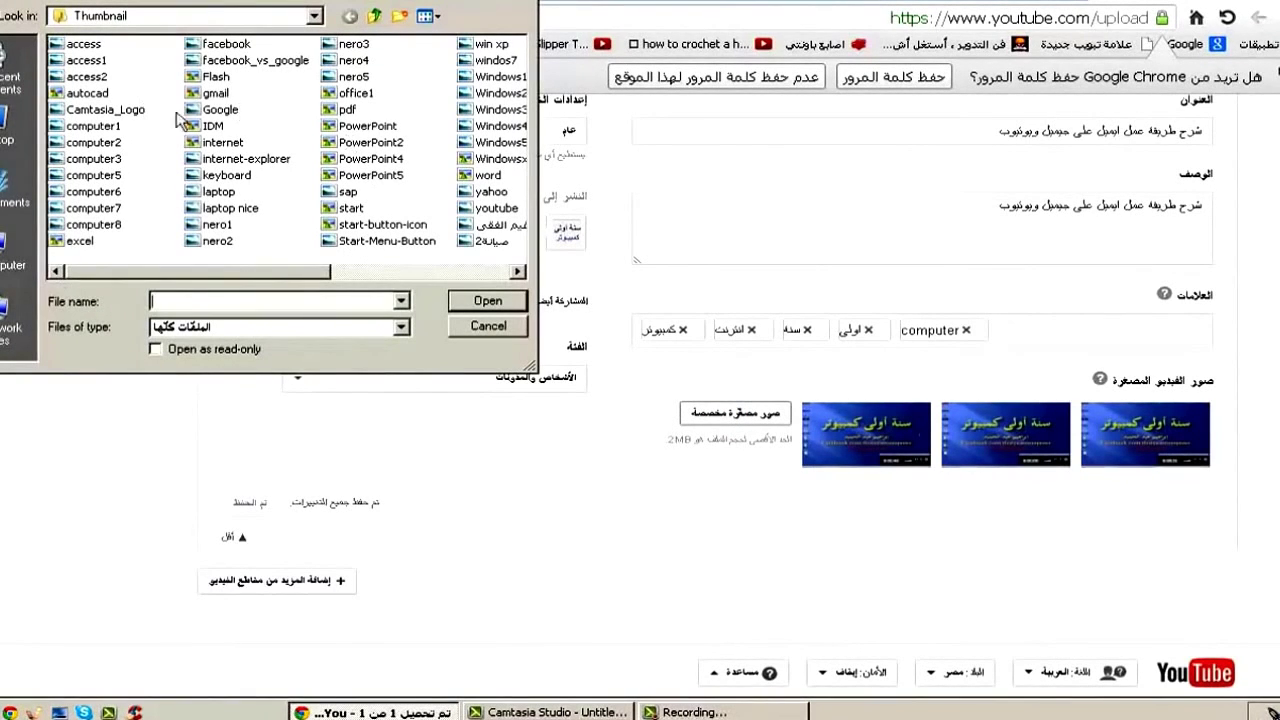
left_click(215, 93)
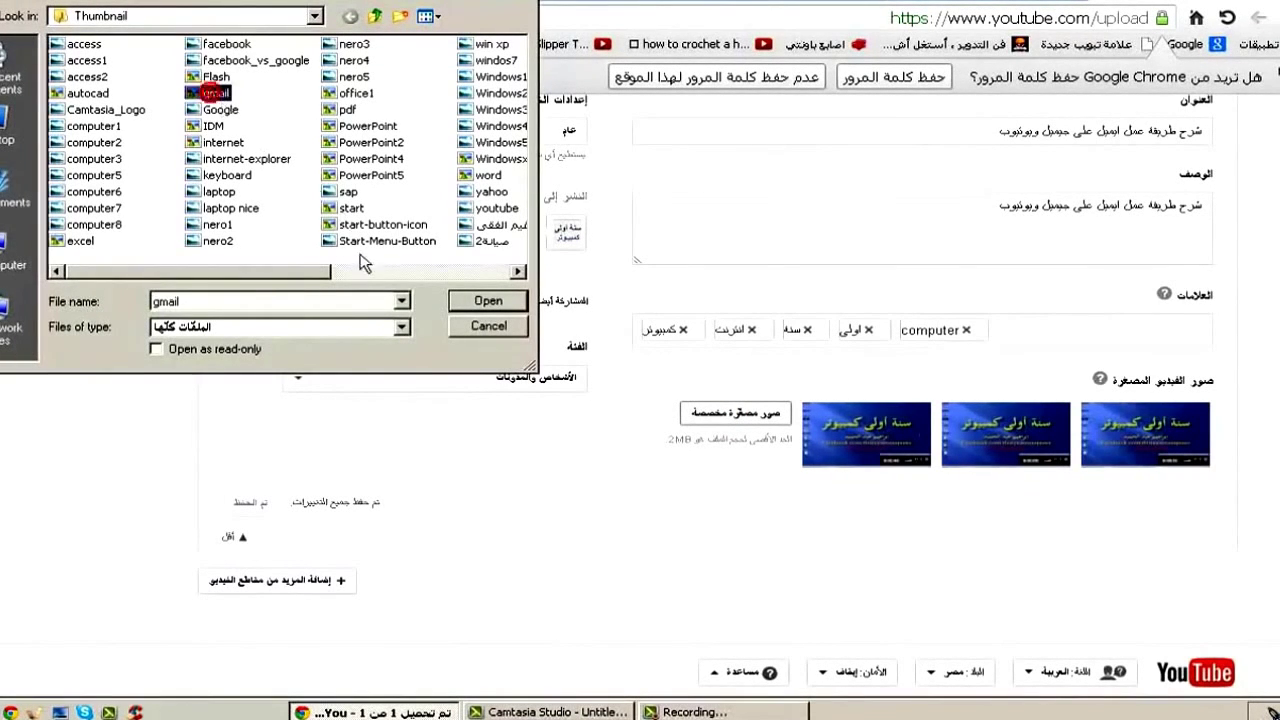
left_click(478, 303)
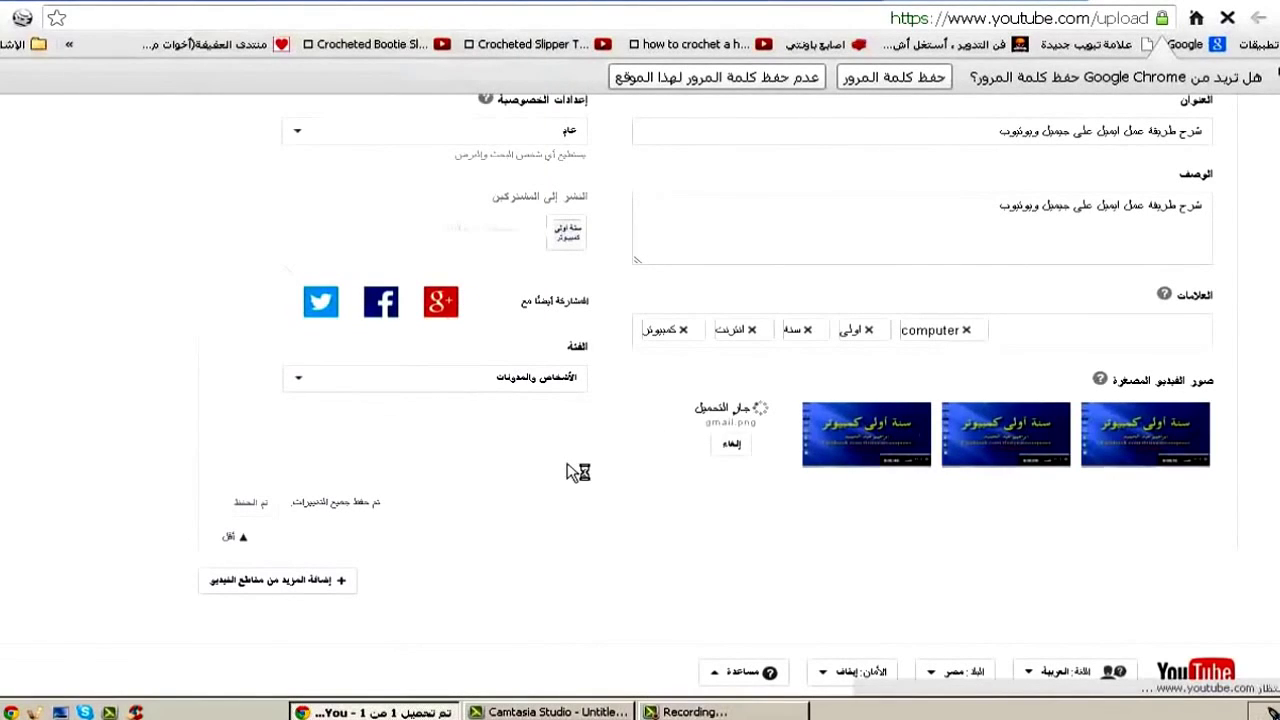